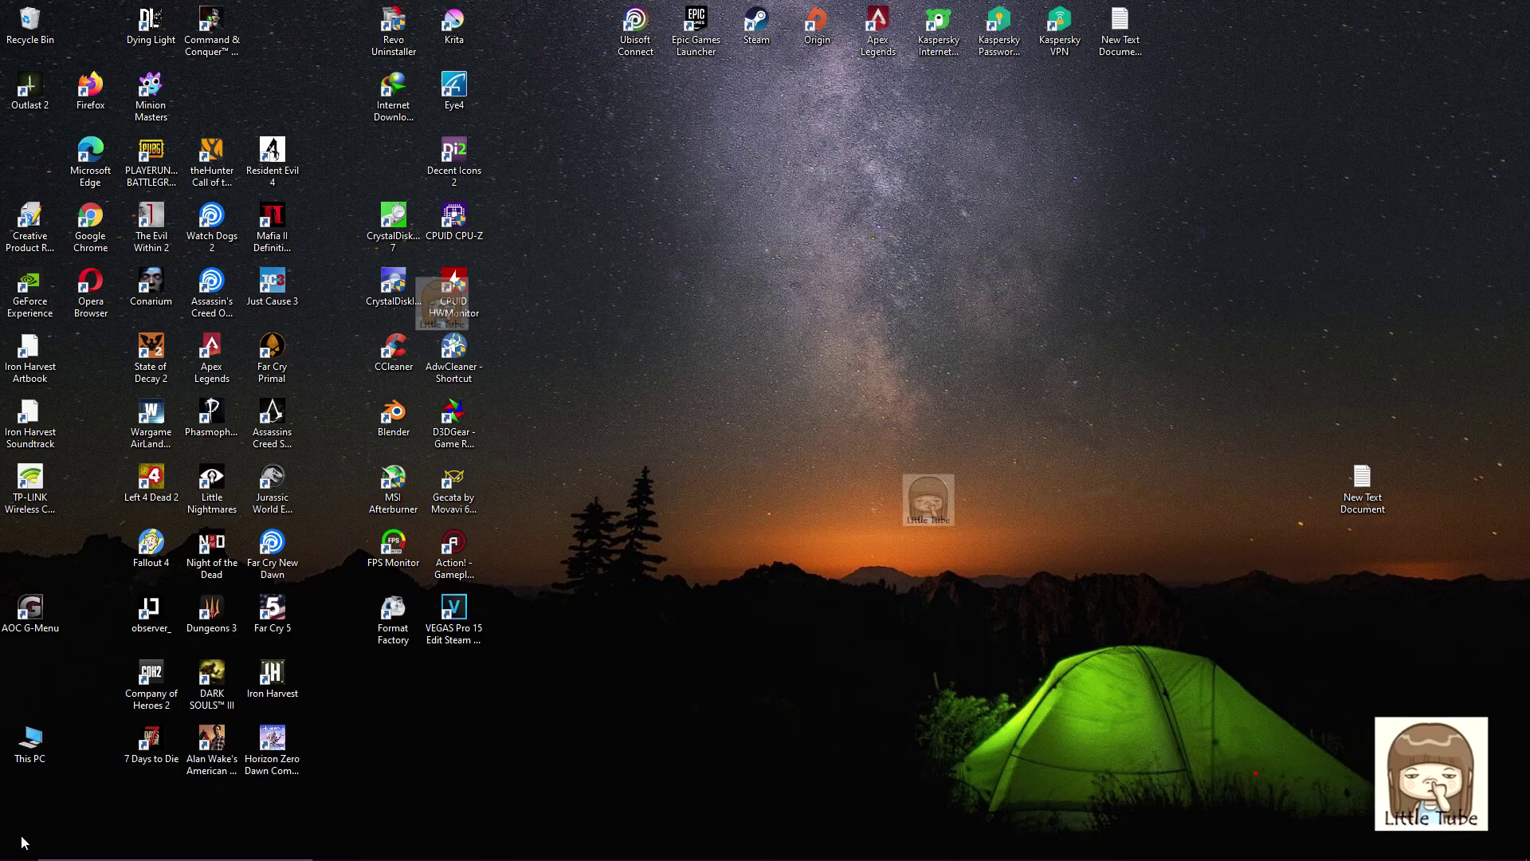
mouse_move(24, 843)
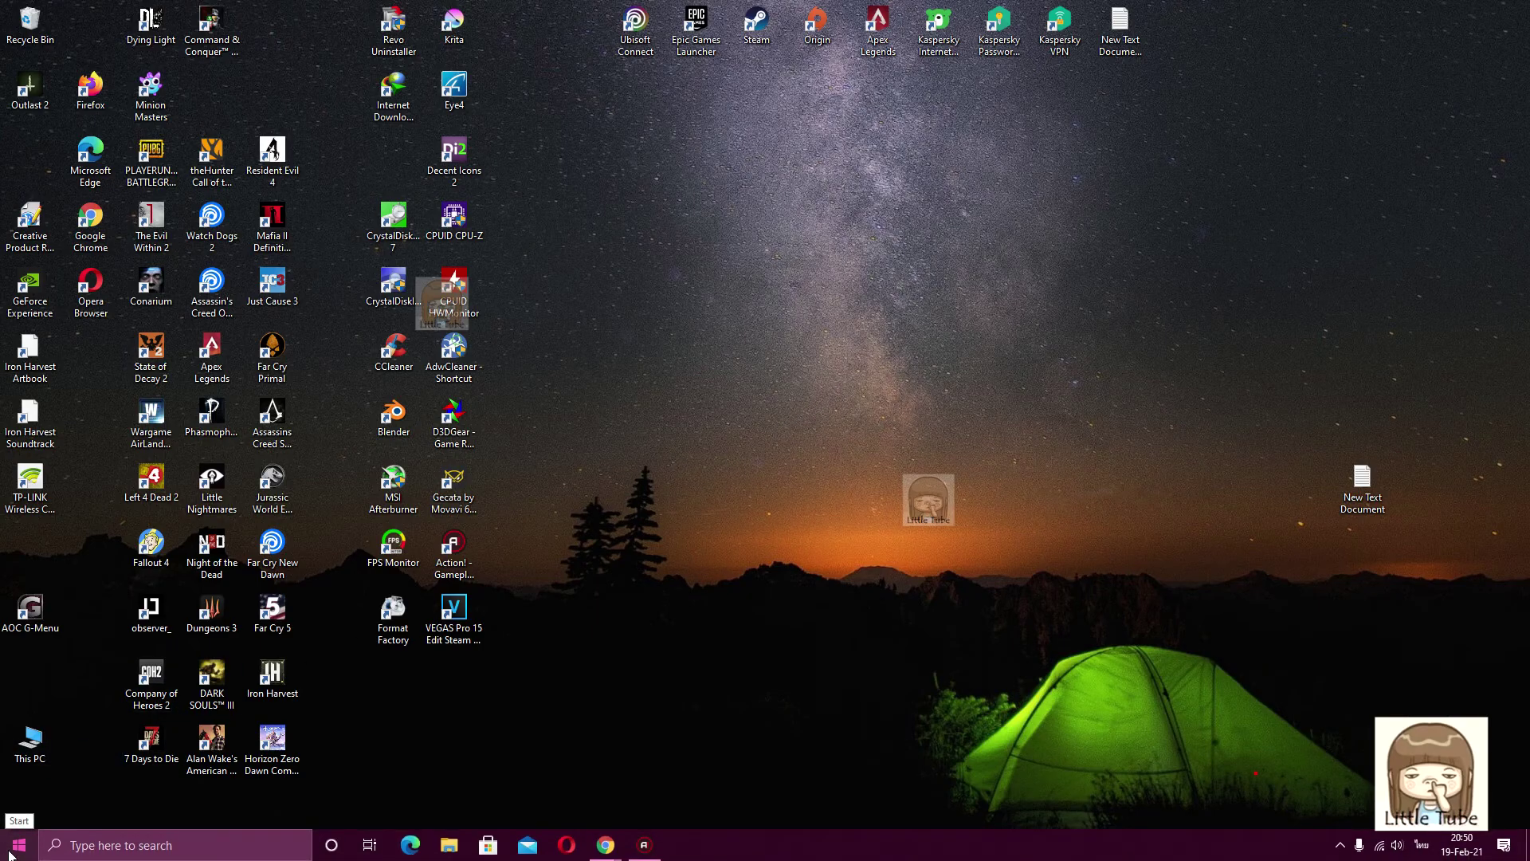
right_click(11, 853)
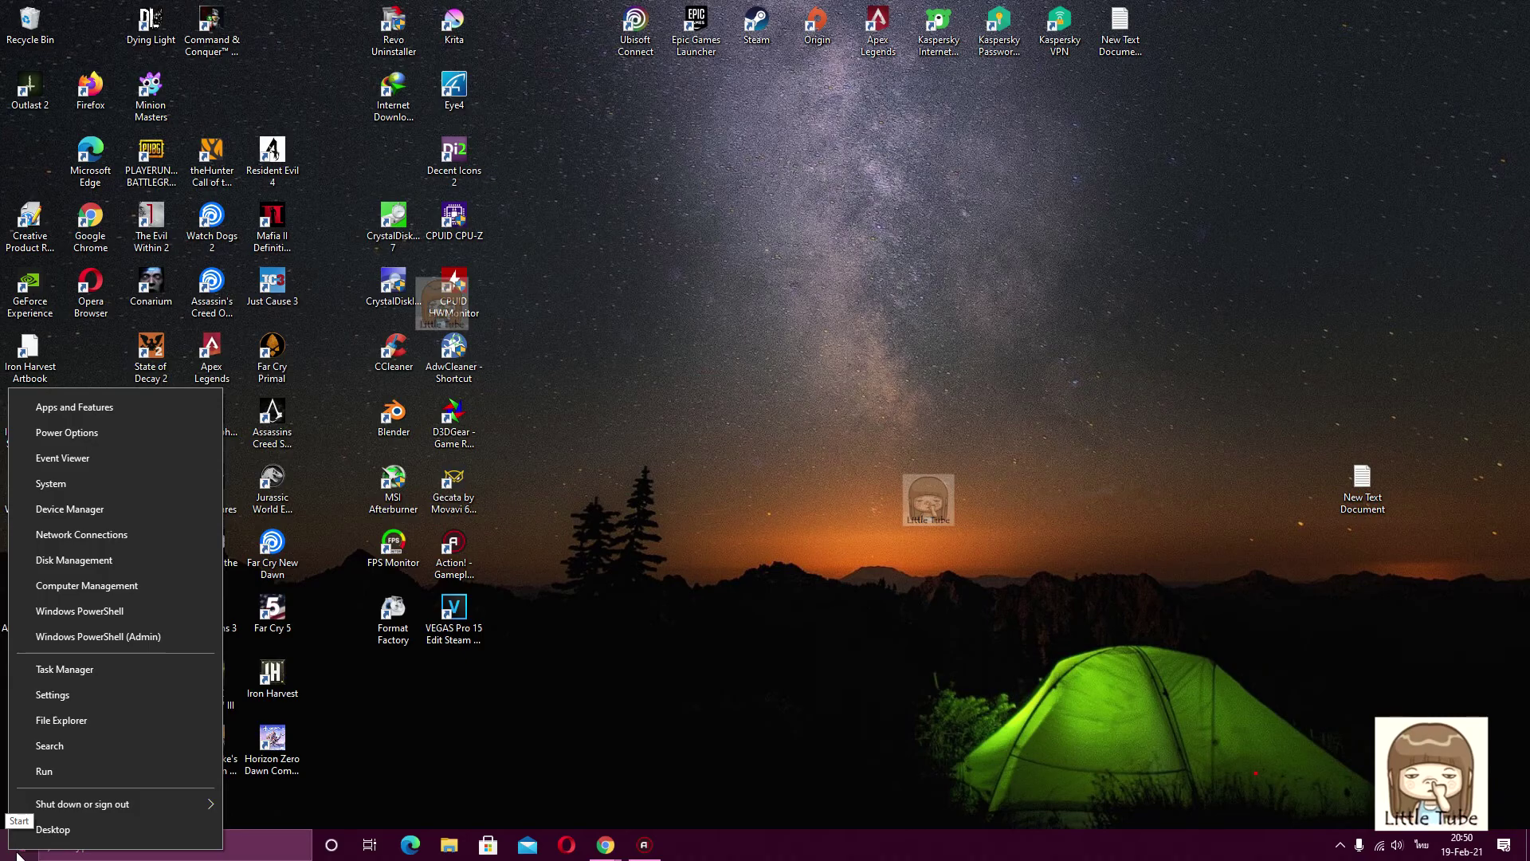
left_click(45, 753)
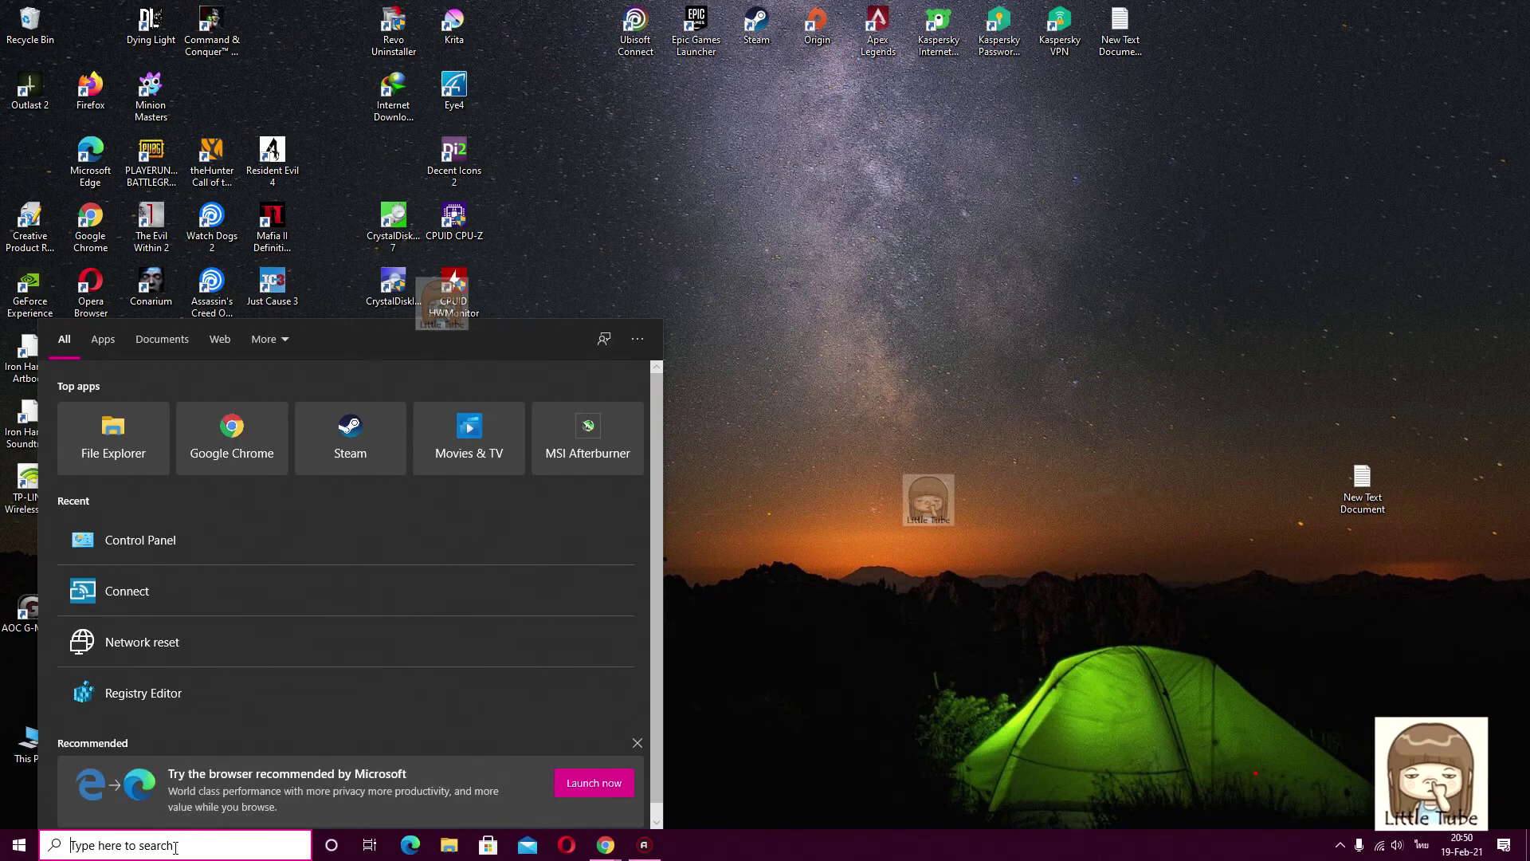
left_click(766, 686)
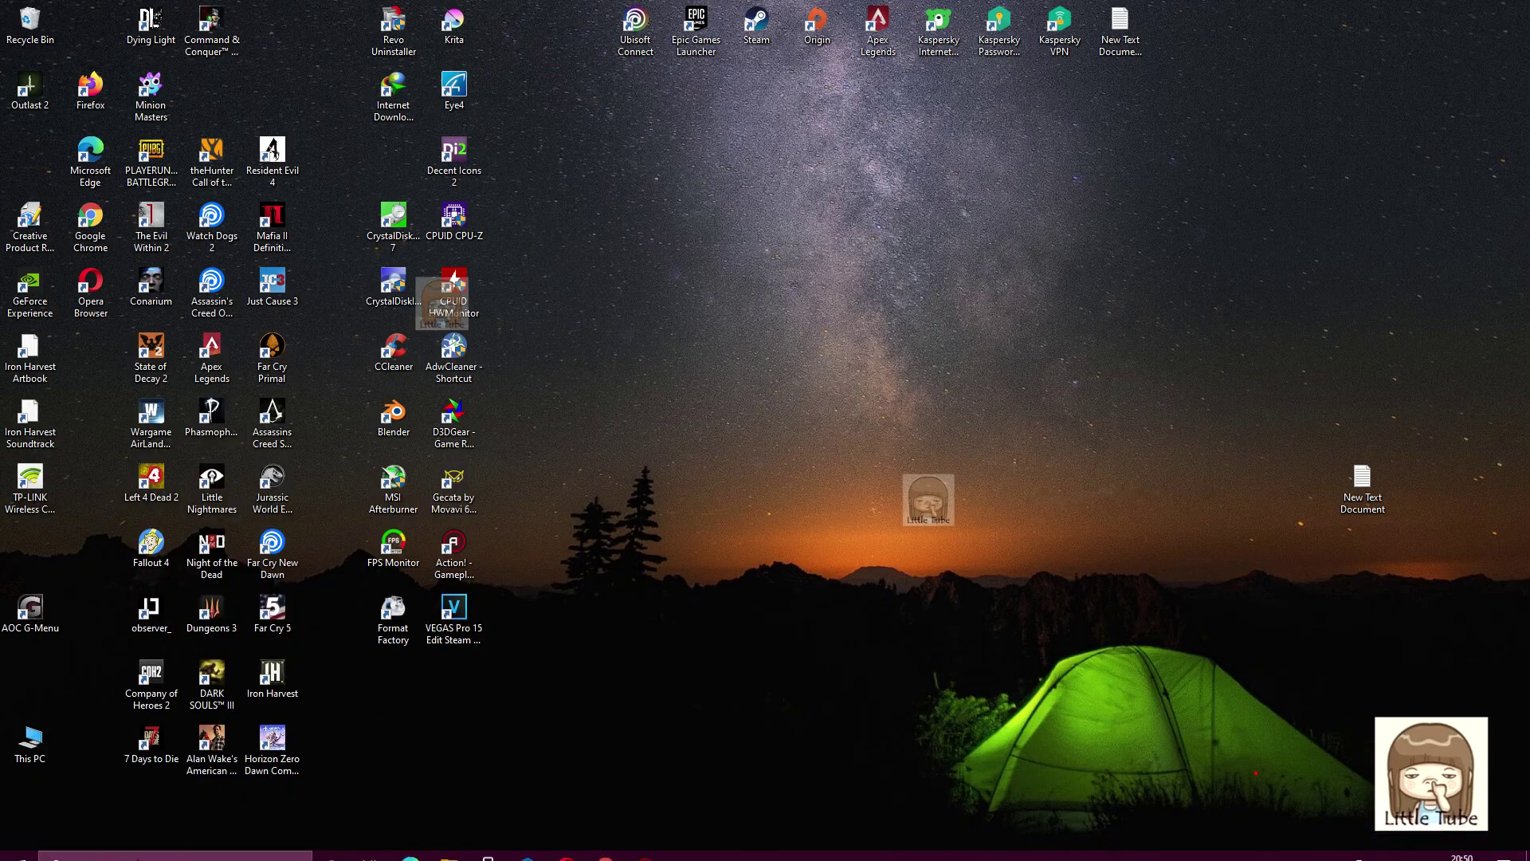
Search Windows for "con" and open Control Panel
left_click(94, 845)
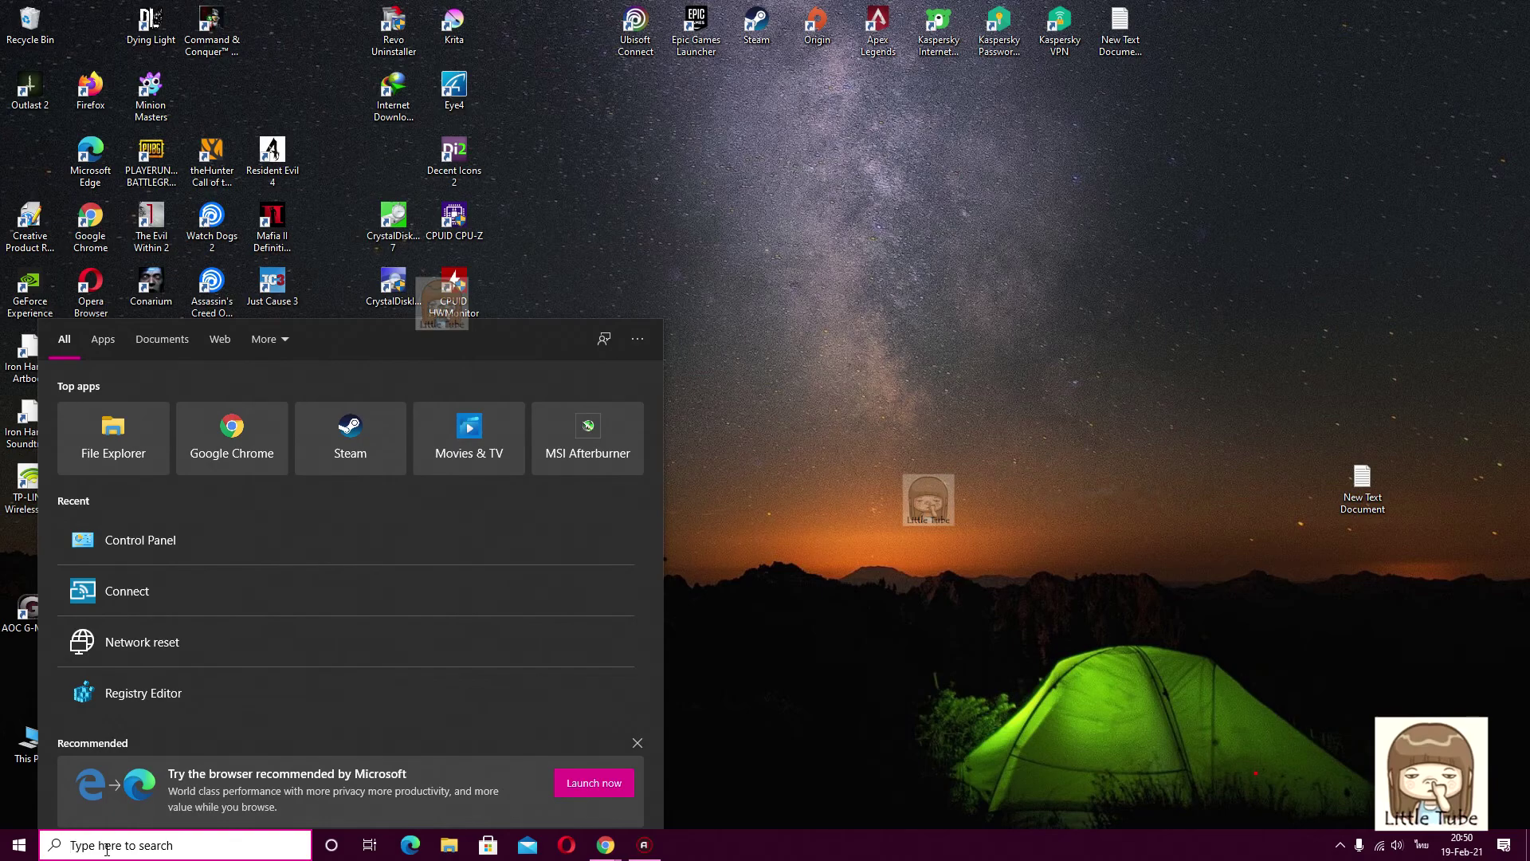
type("a")
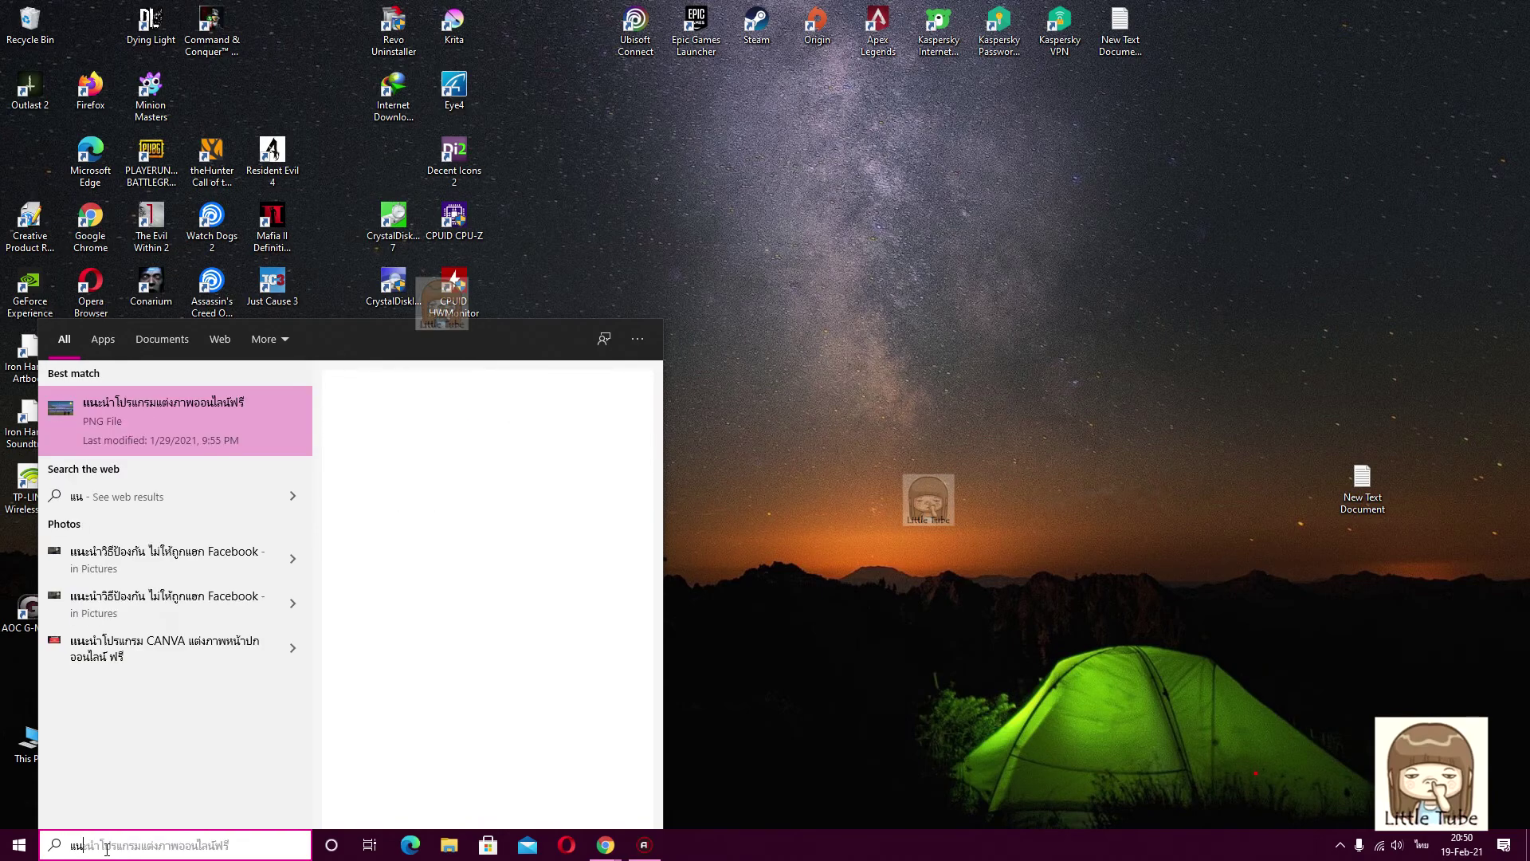
key("BackSpace")
type("c")
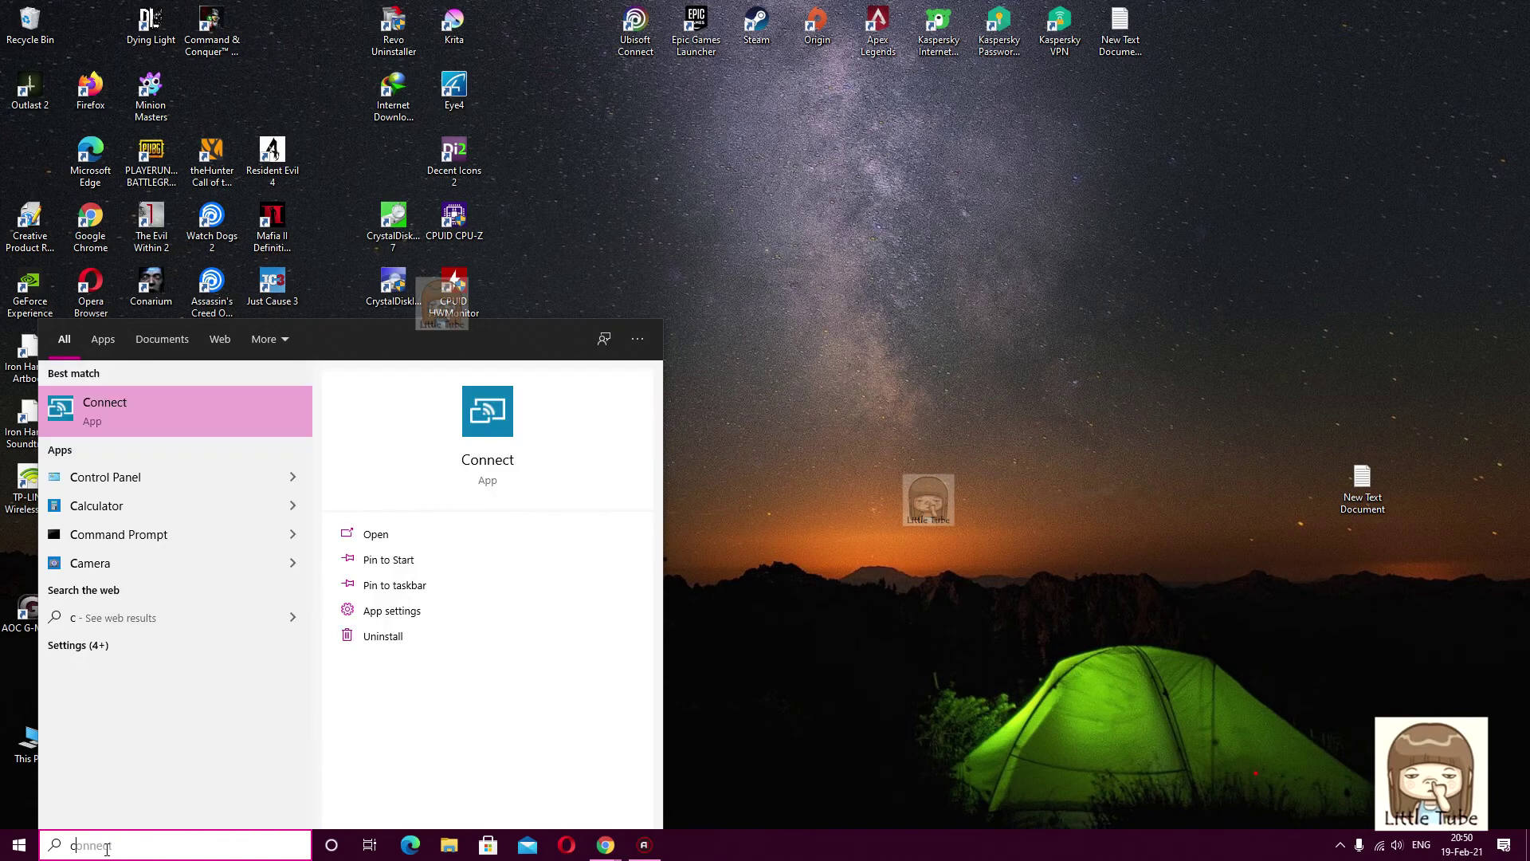
type("on")
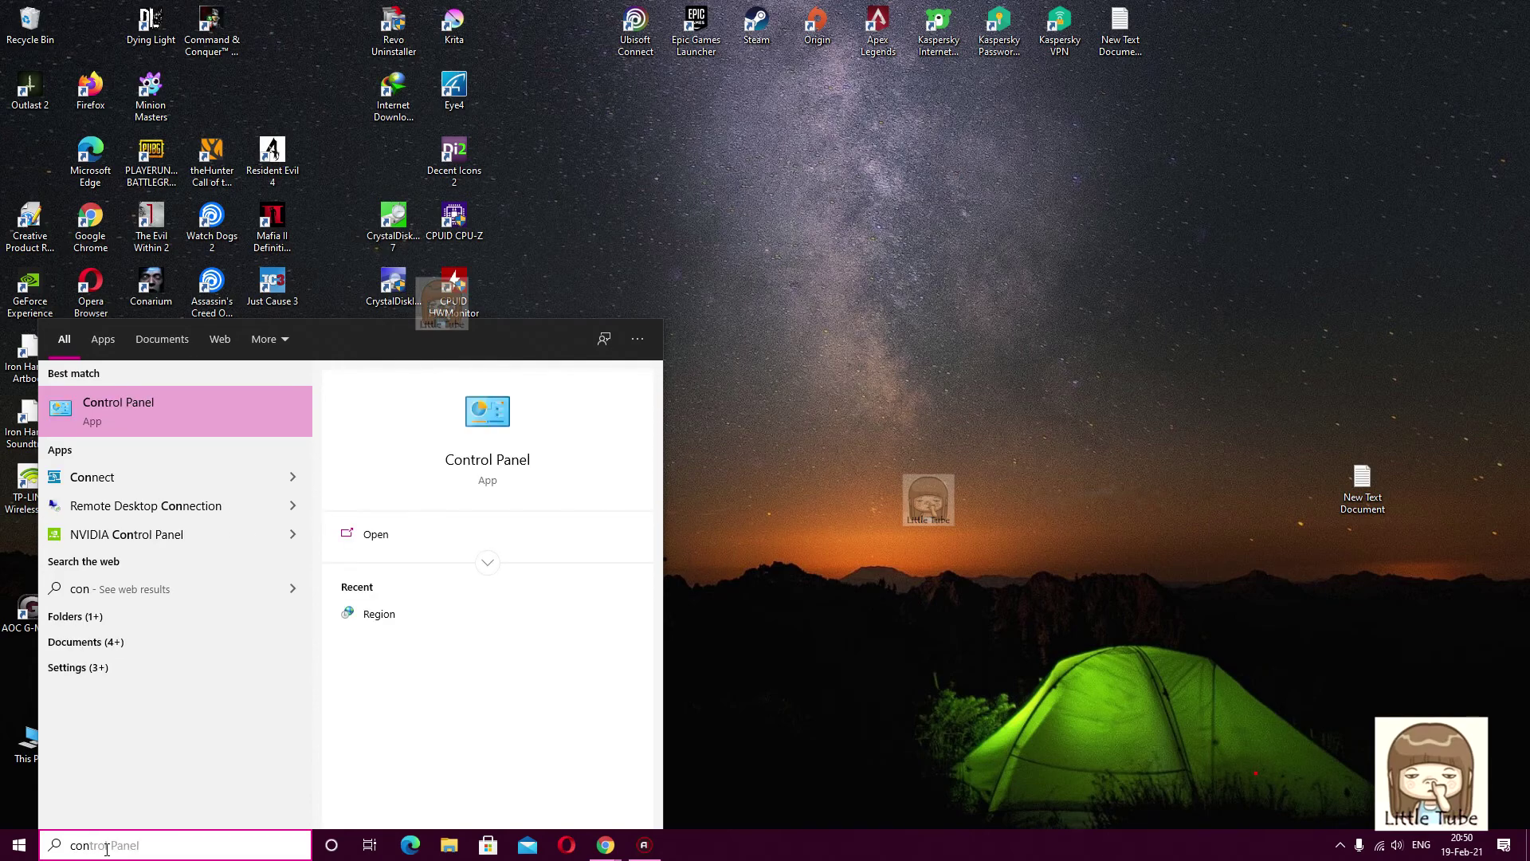
left_click(121, 379)
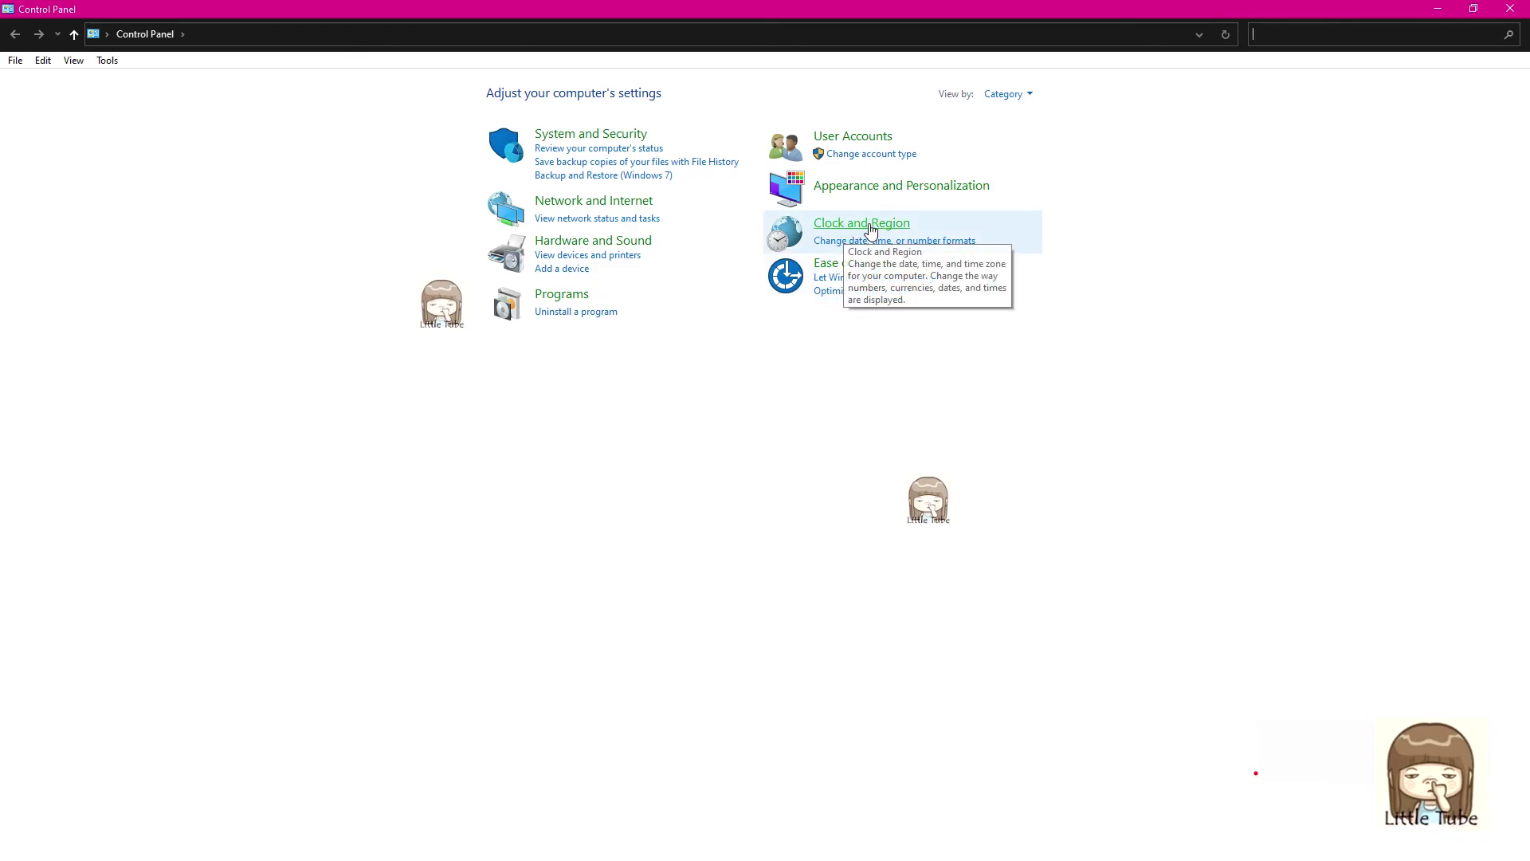
Open the Region dialog from Clock and Region and show its Administrative settings
left_click(904, 230)
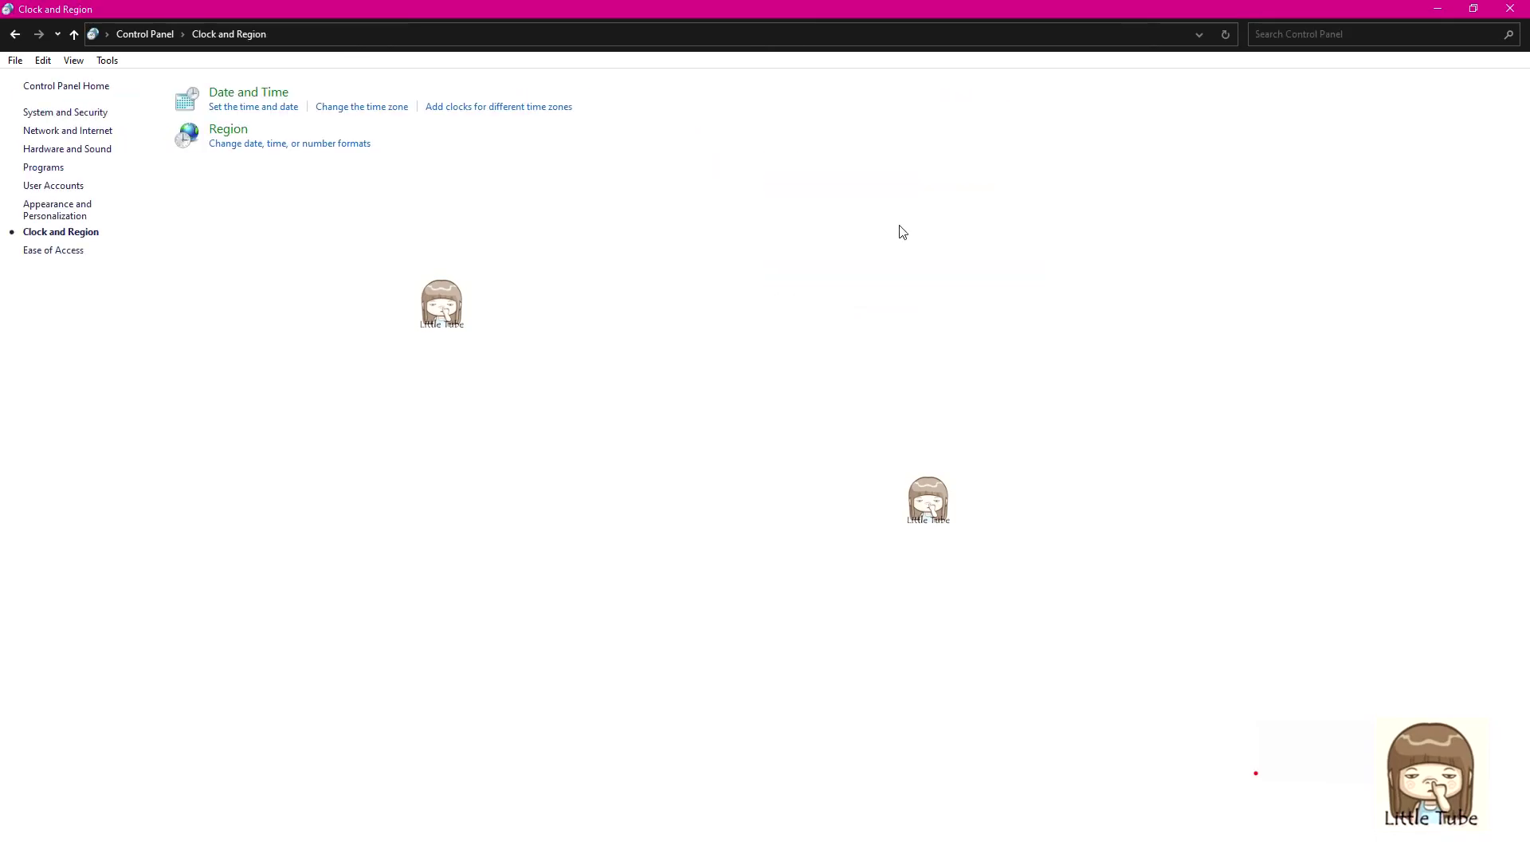
left_click(221, 137)
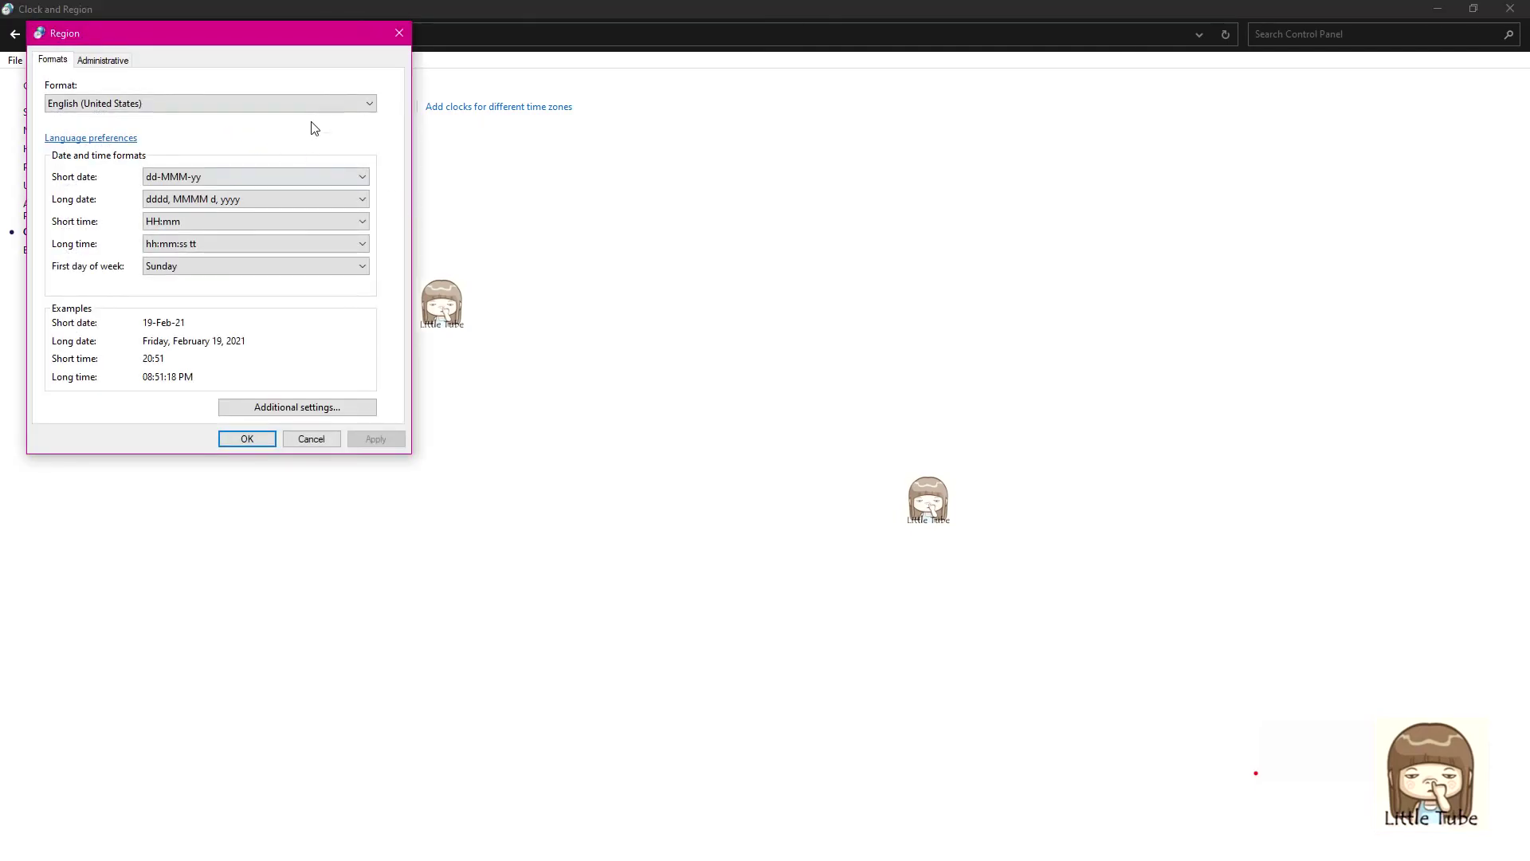
left_click_drag(274, 34, 807, 207)
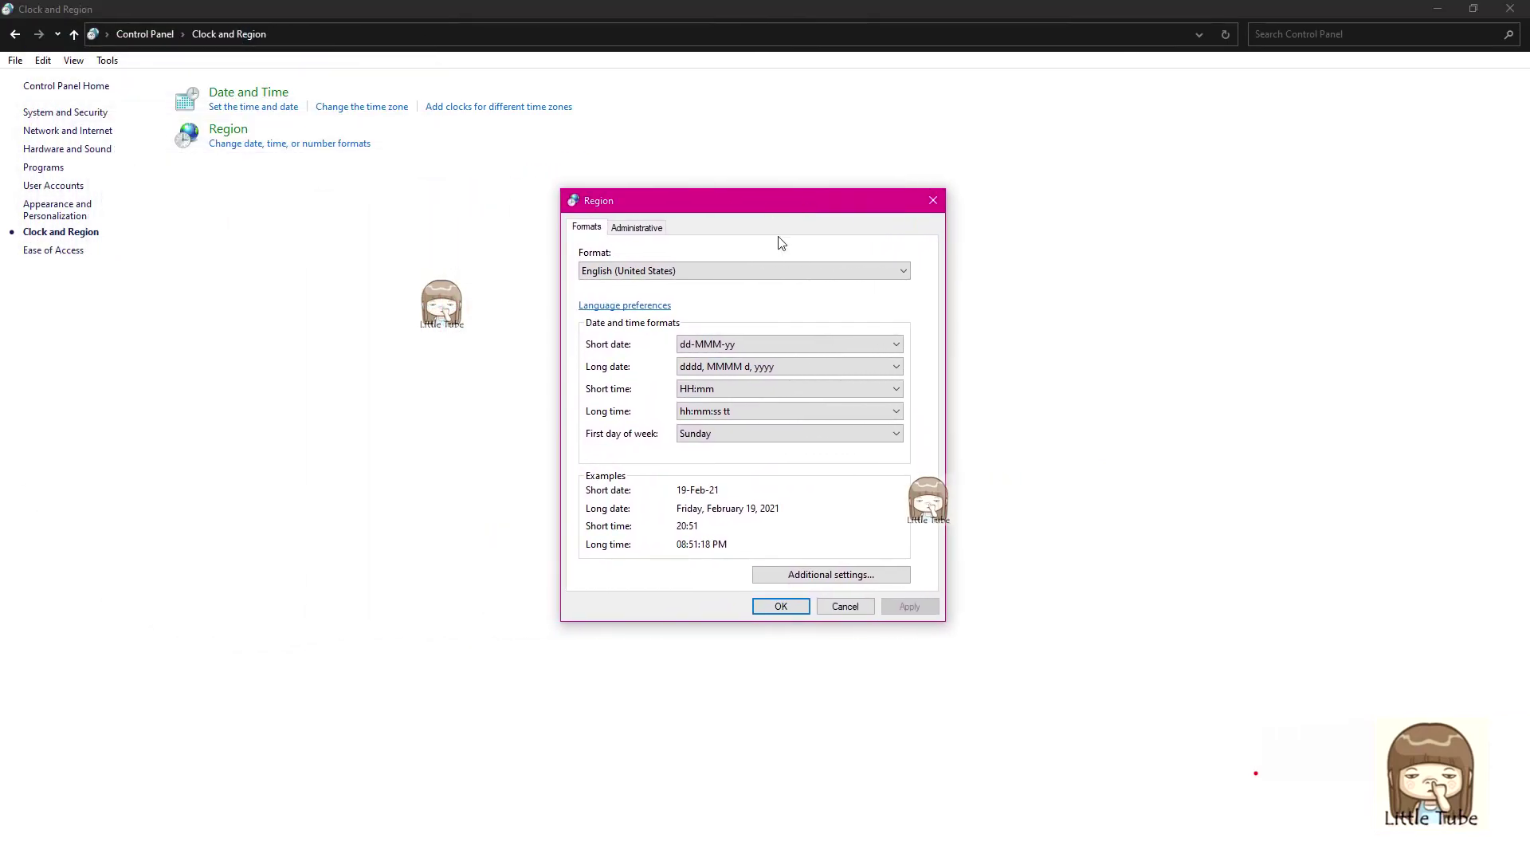
left_click(650, 229)
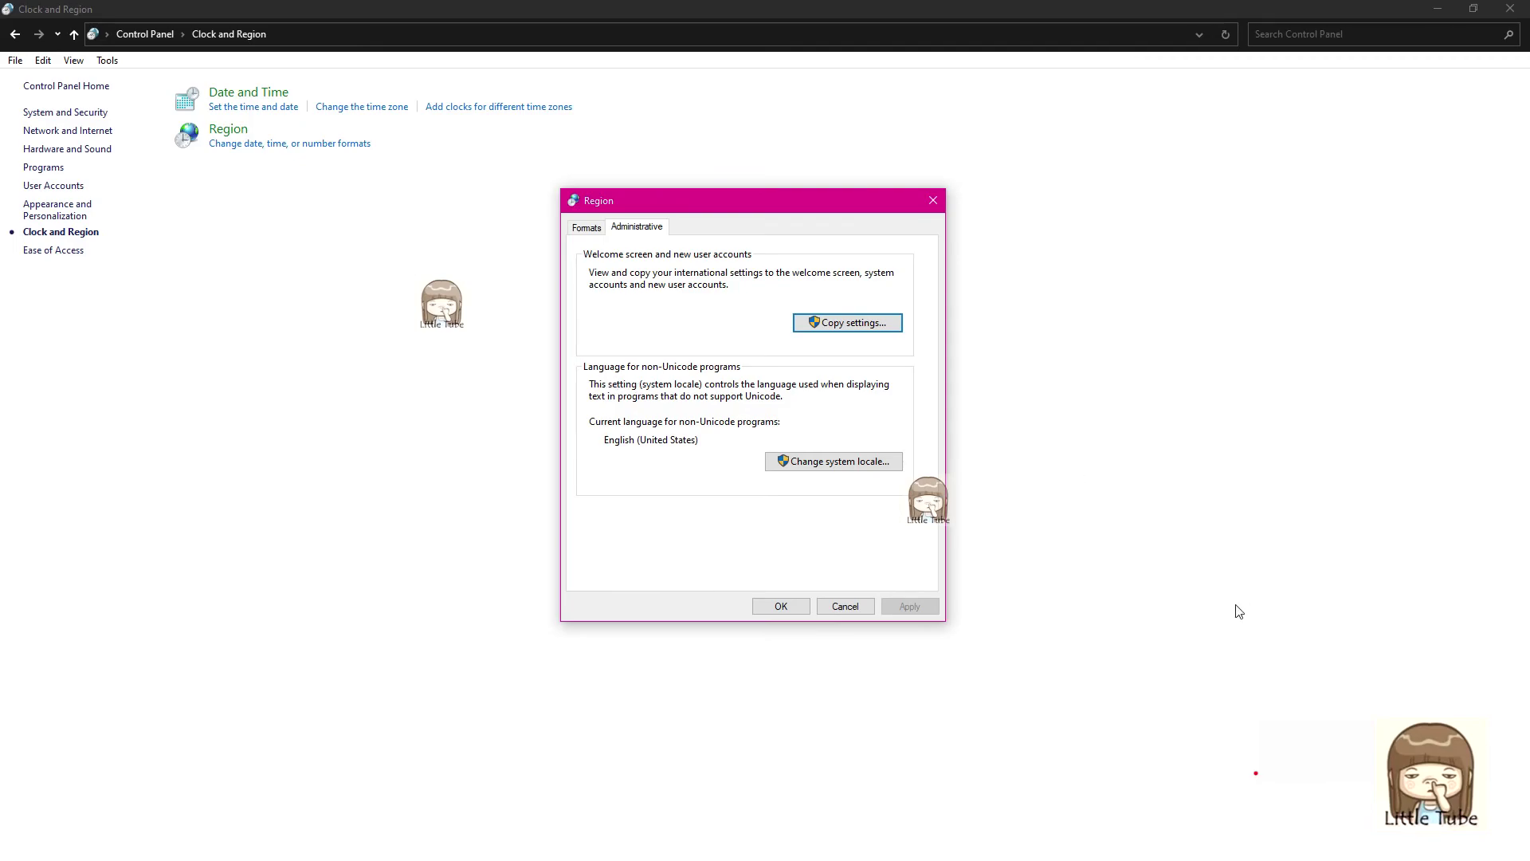
left_click(1267, 753)
mouse_move(571, 340)
left_mouse_down()
mouse_move(615, 375)
mouse_move(772, 360)
left_mouse_up()
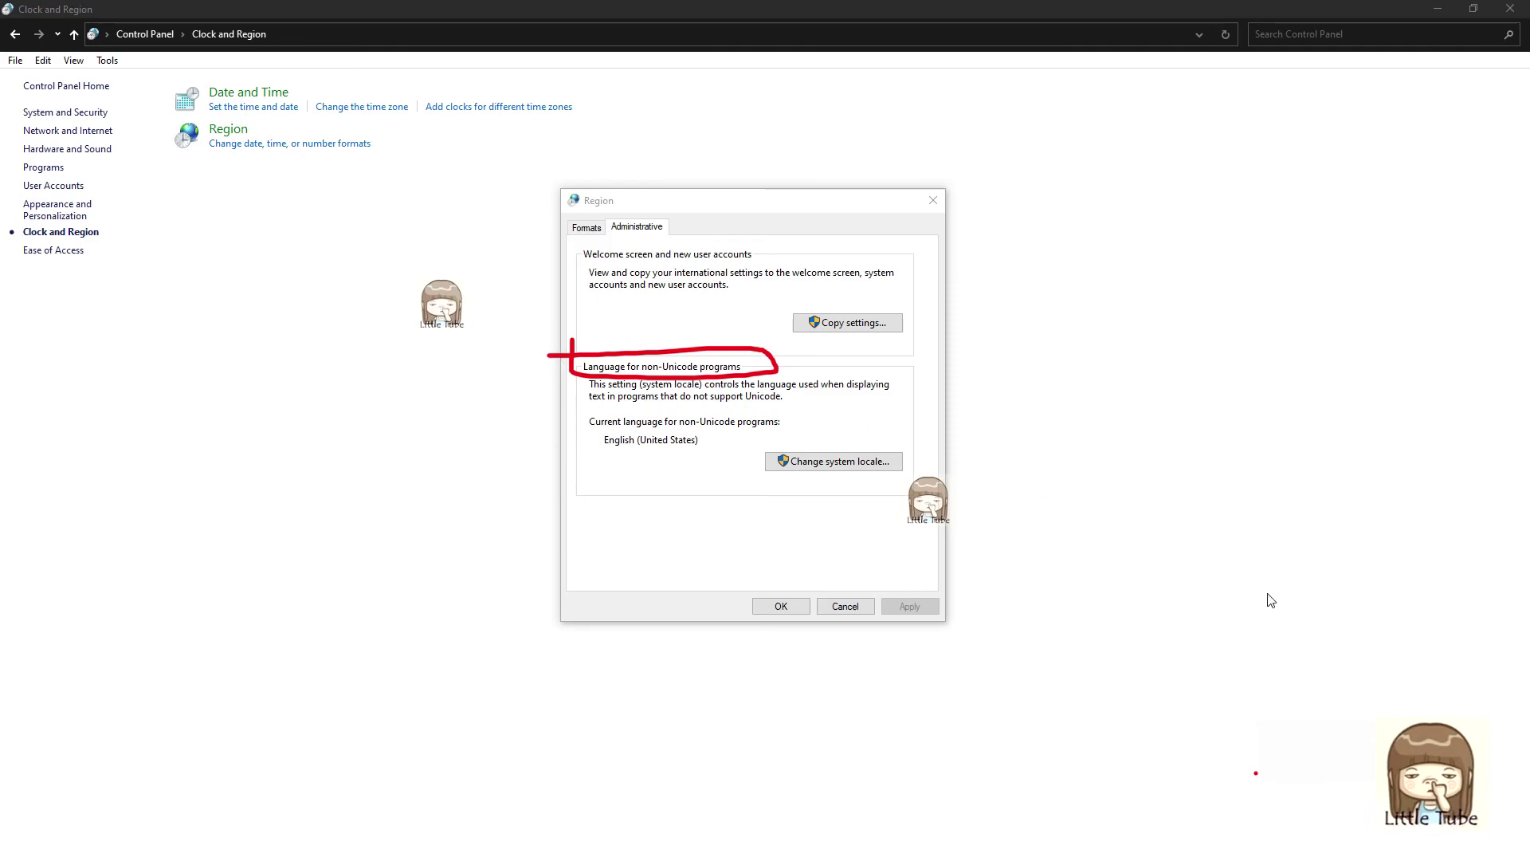
left_click(1308, 780)
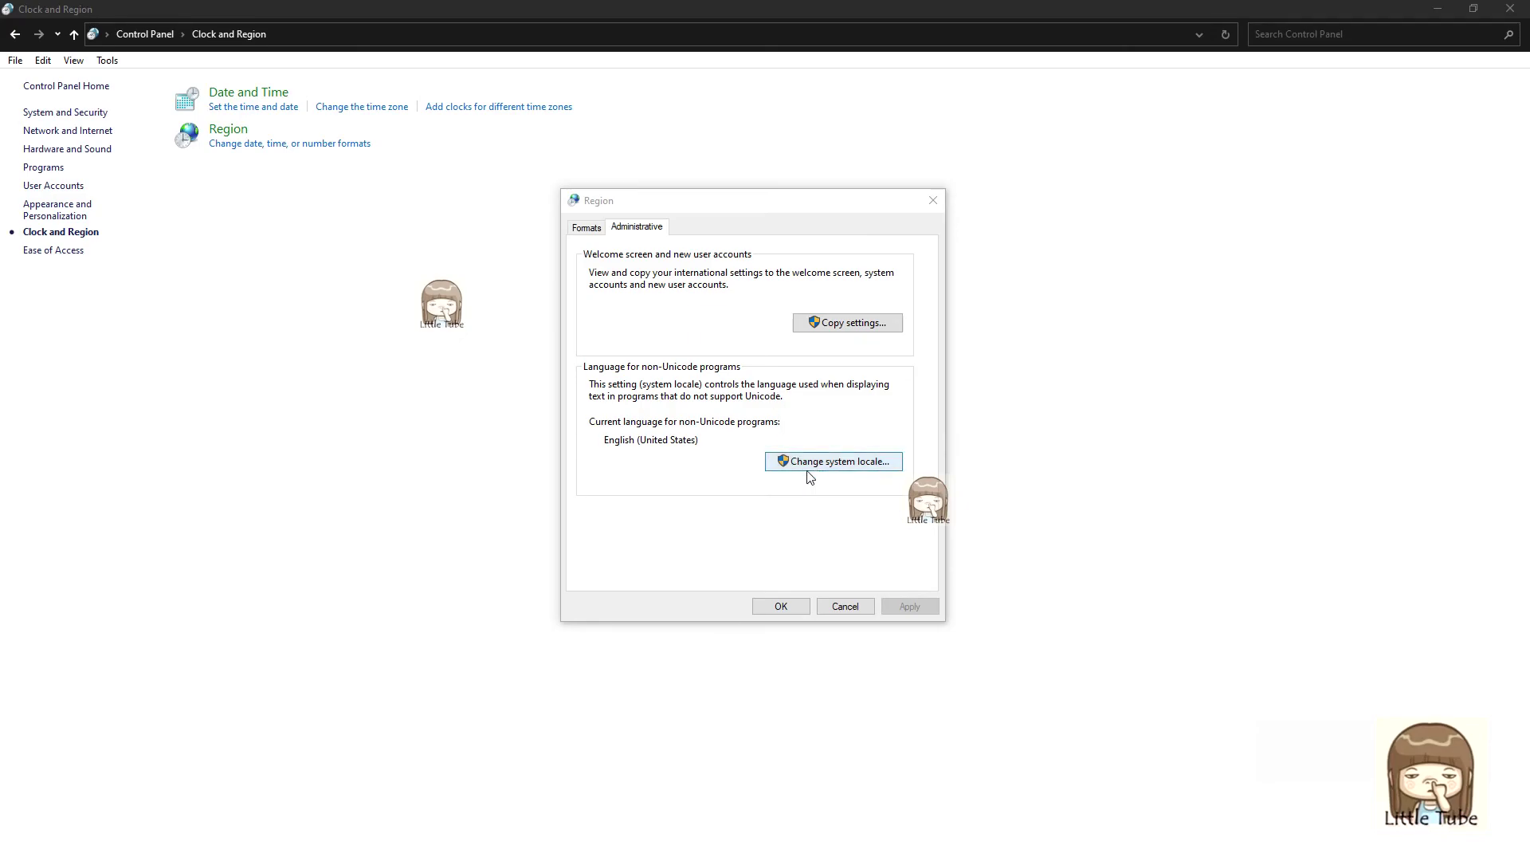
Change the system locale for non-Unicode programs to Thai (Thailand) and confirm it
left_click(854, 466)
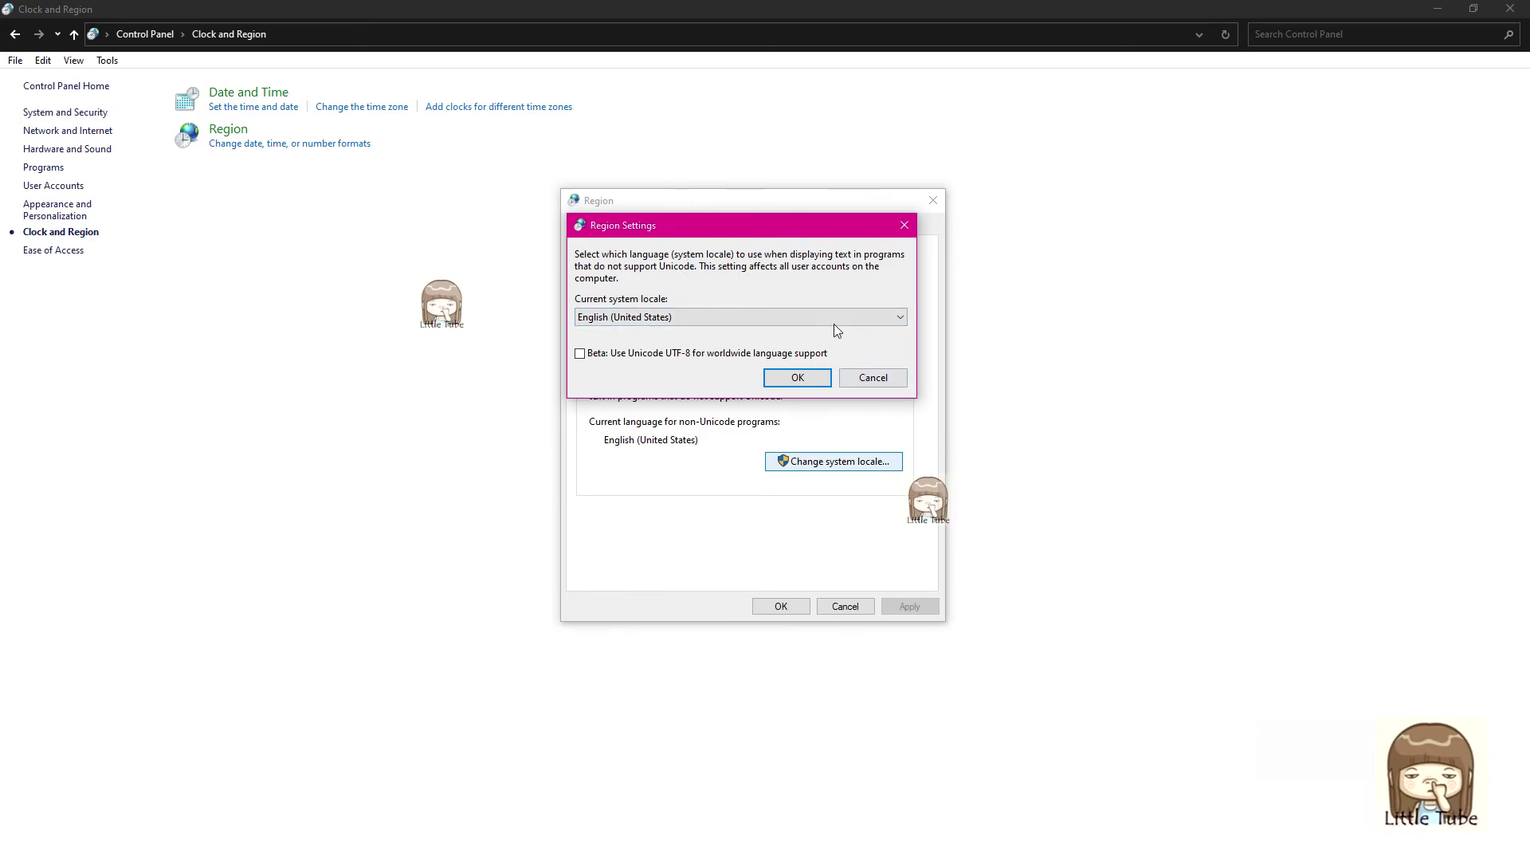
left_click(668, 319)
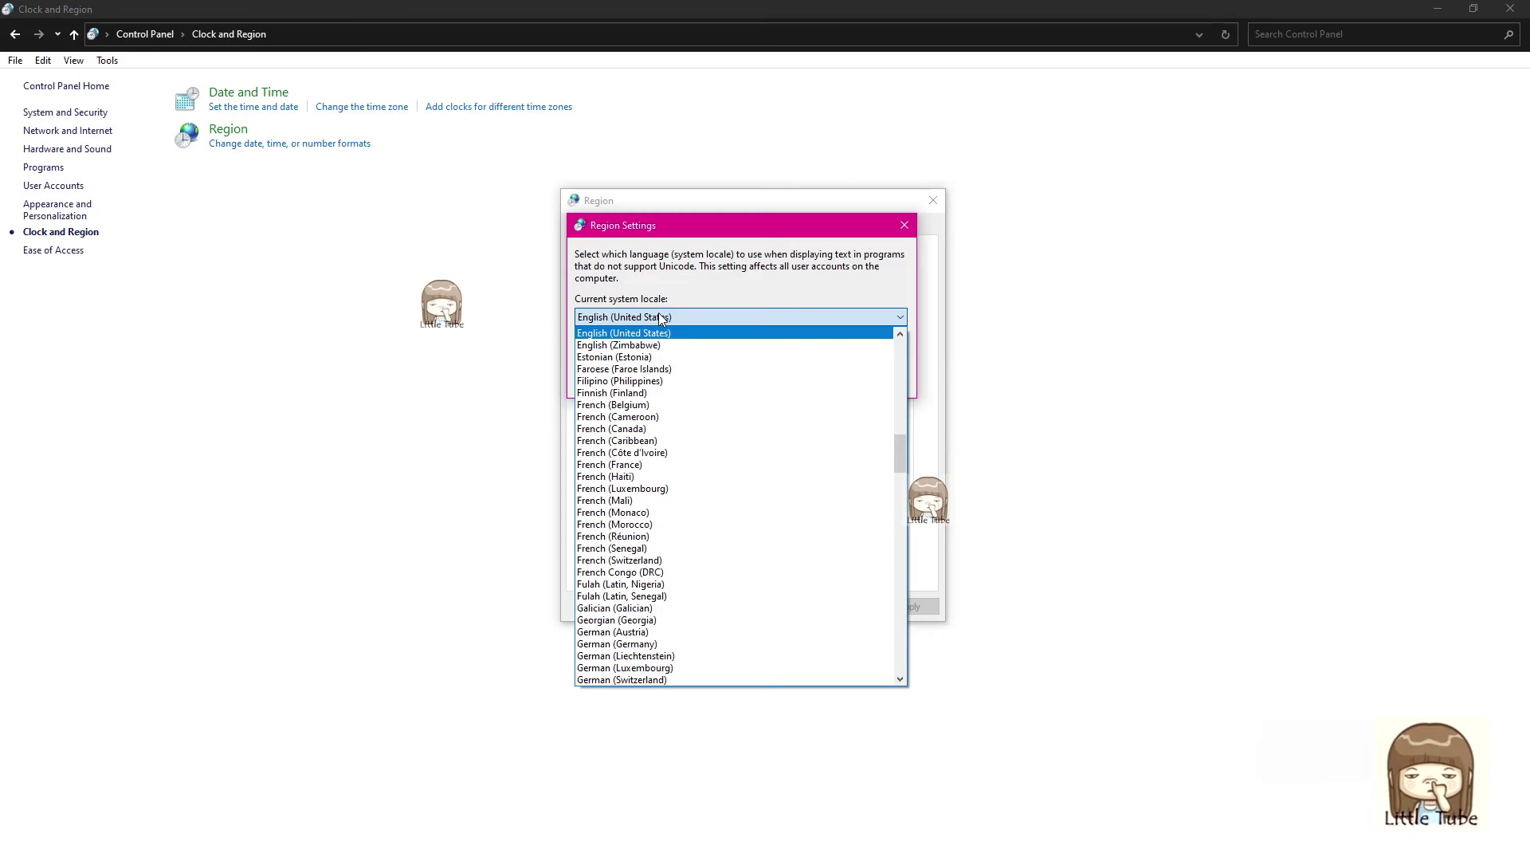
scroll(727, 430, "down", 12)
scroll(773, 480, "down", 3)
left_click_drag(901, 513, 907, 631)
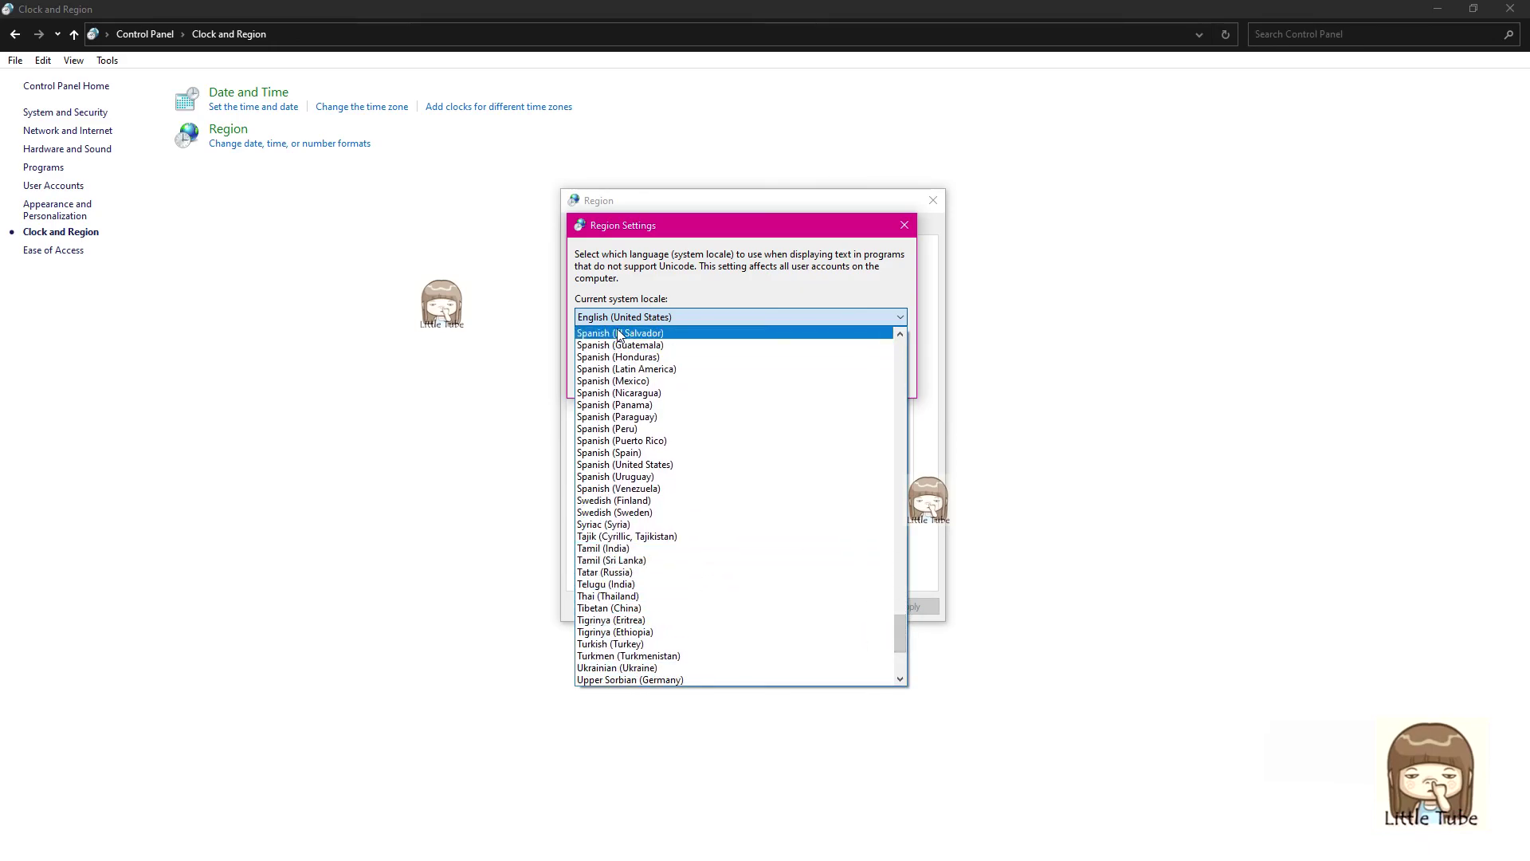
left_click(690, 303)
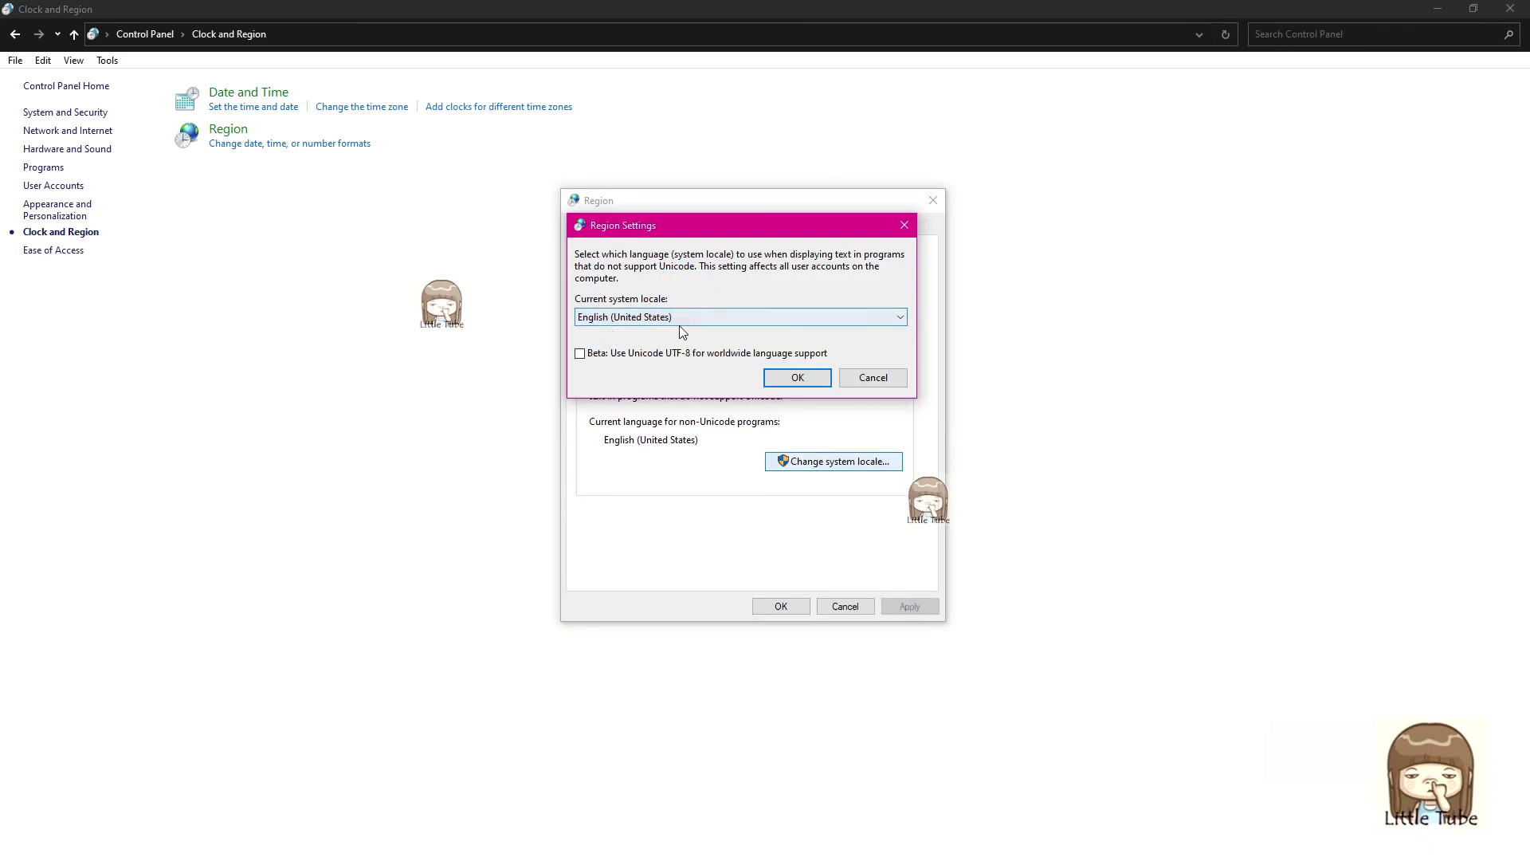
left_click(720, 317)
left_click_drag(900, 455, 893, 632)
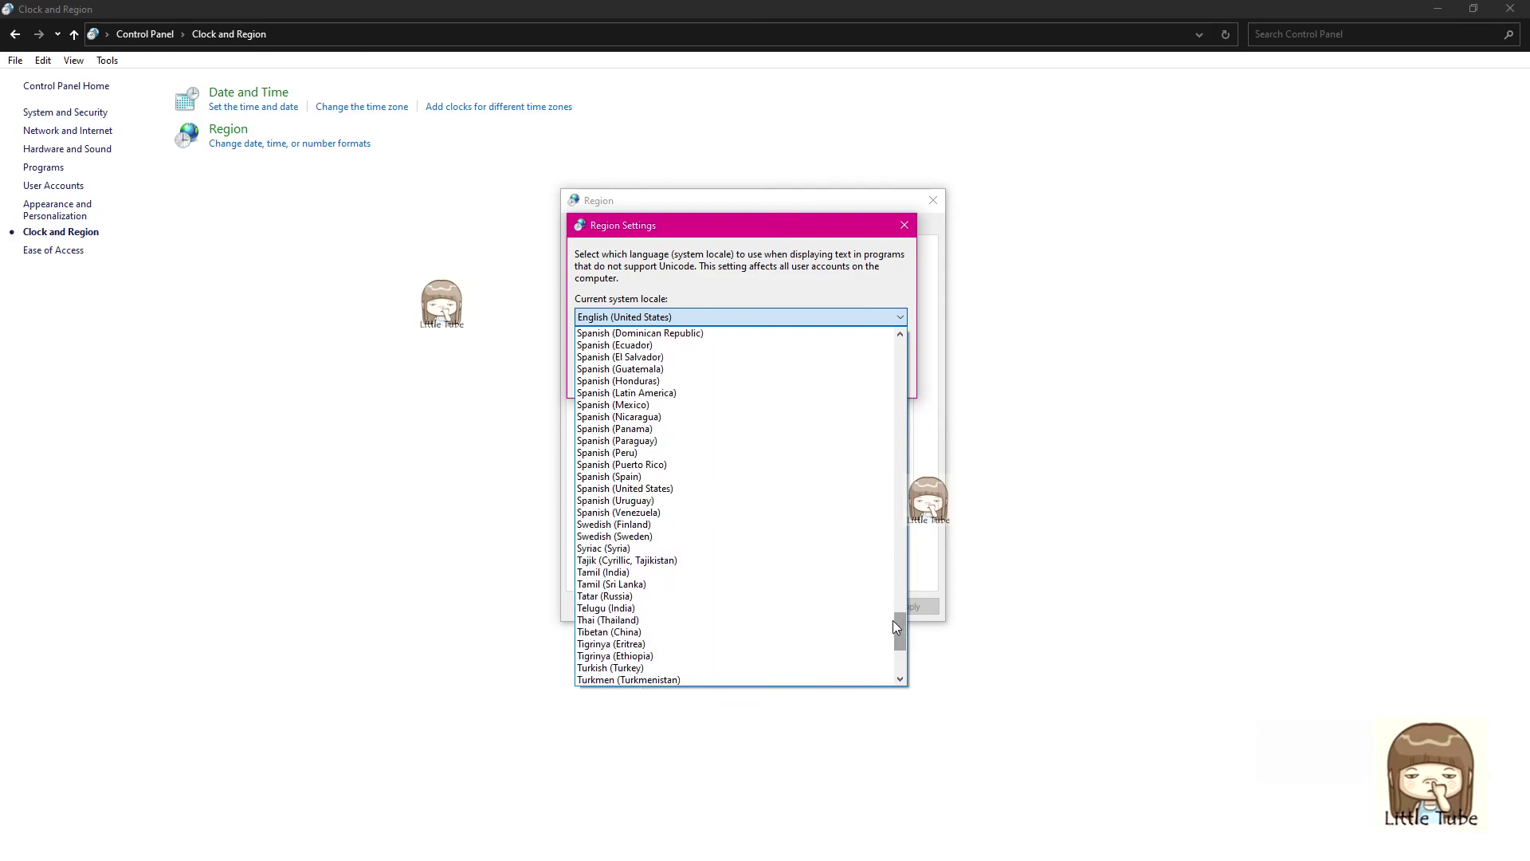
left_click(625, 621)
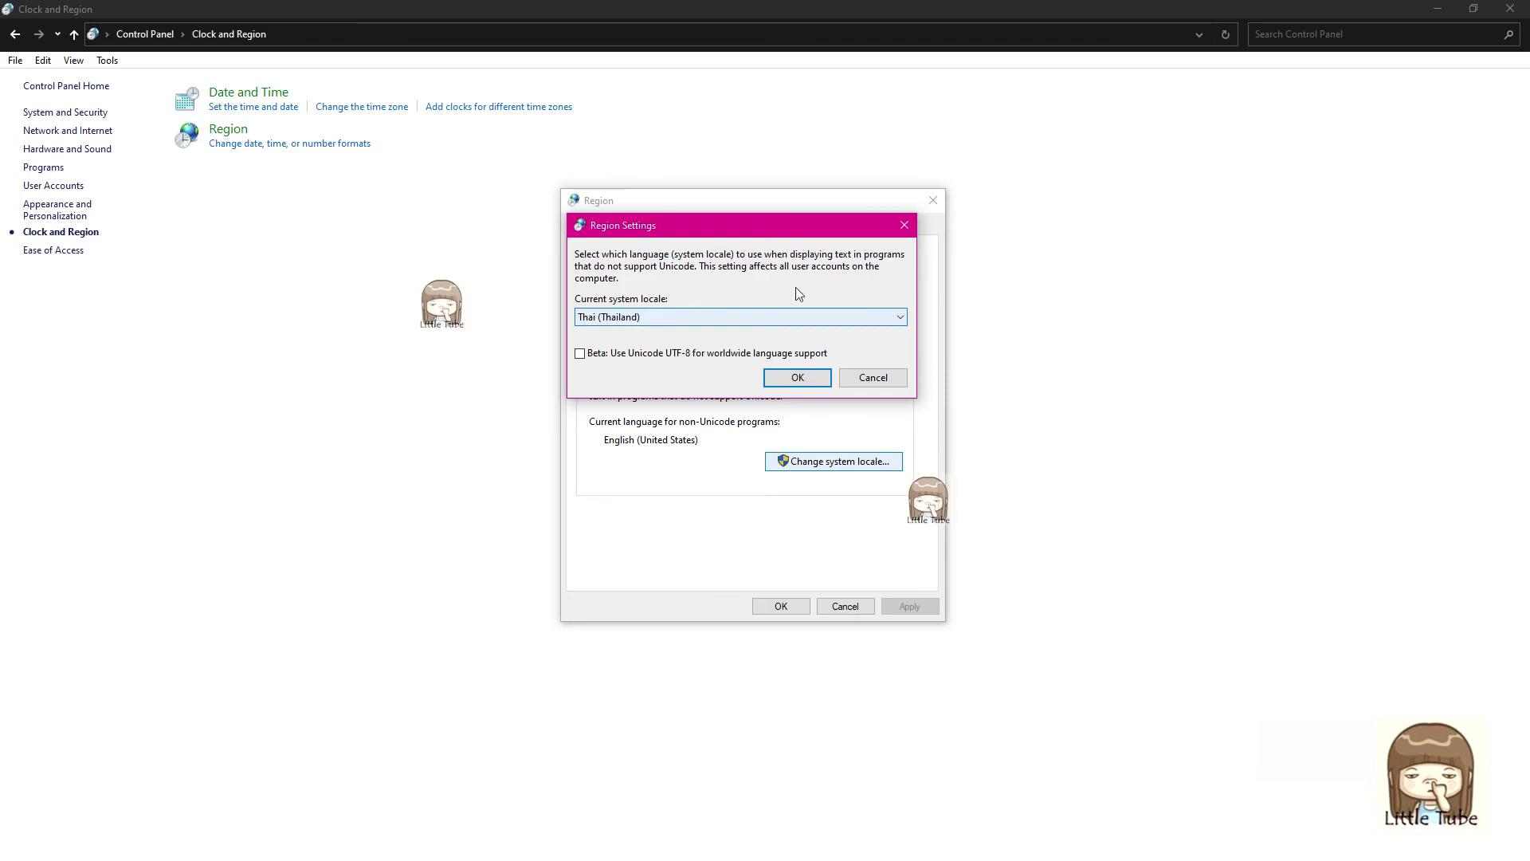
left_click(793, 382)
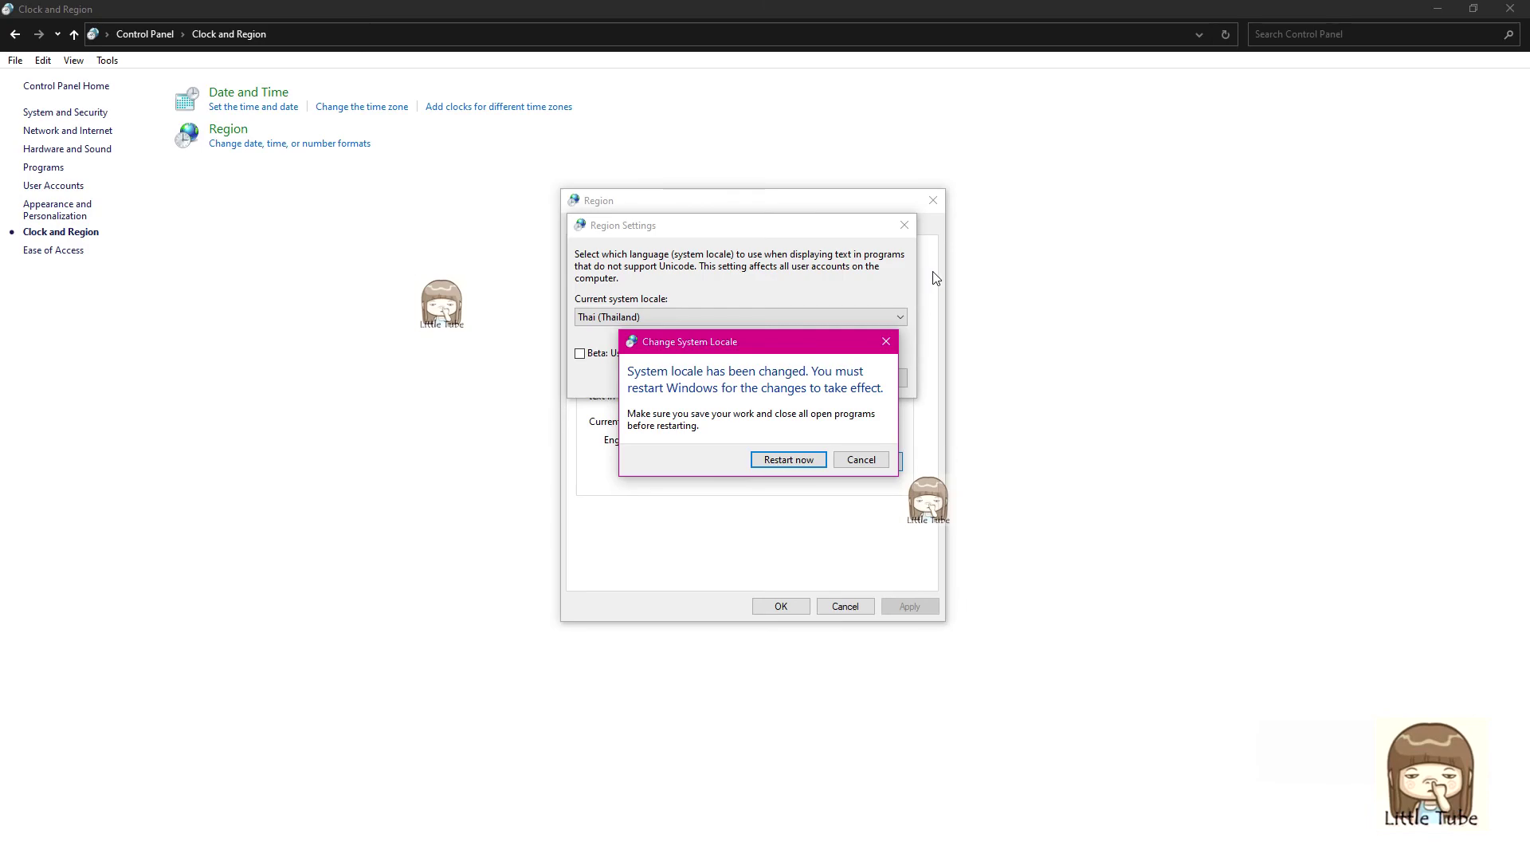
Decline the immediate Windows restart for the system locale change
left_click(872, 459)
left_click(864, 460)
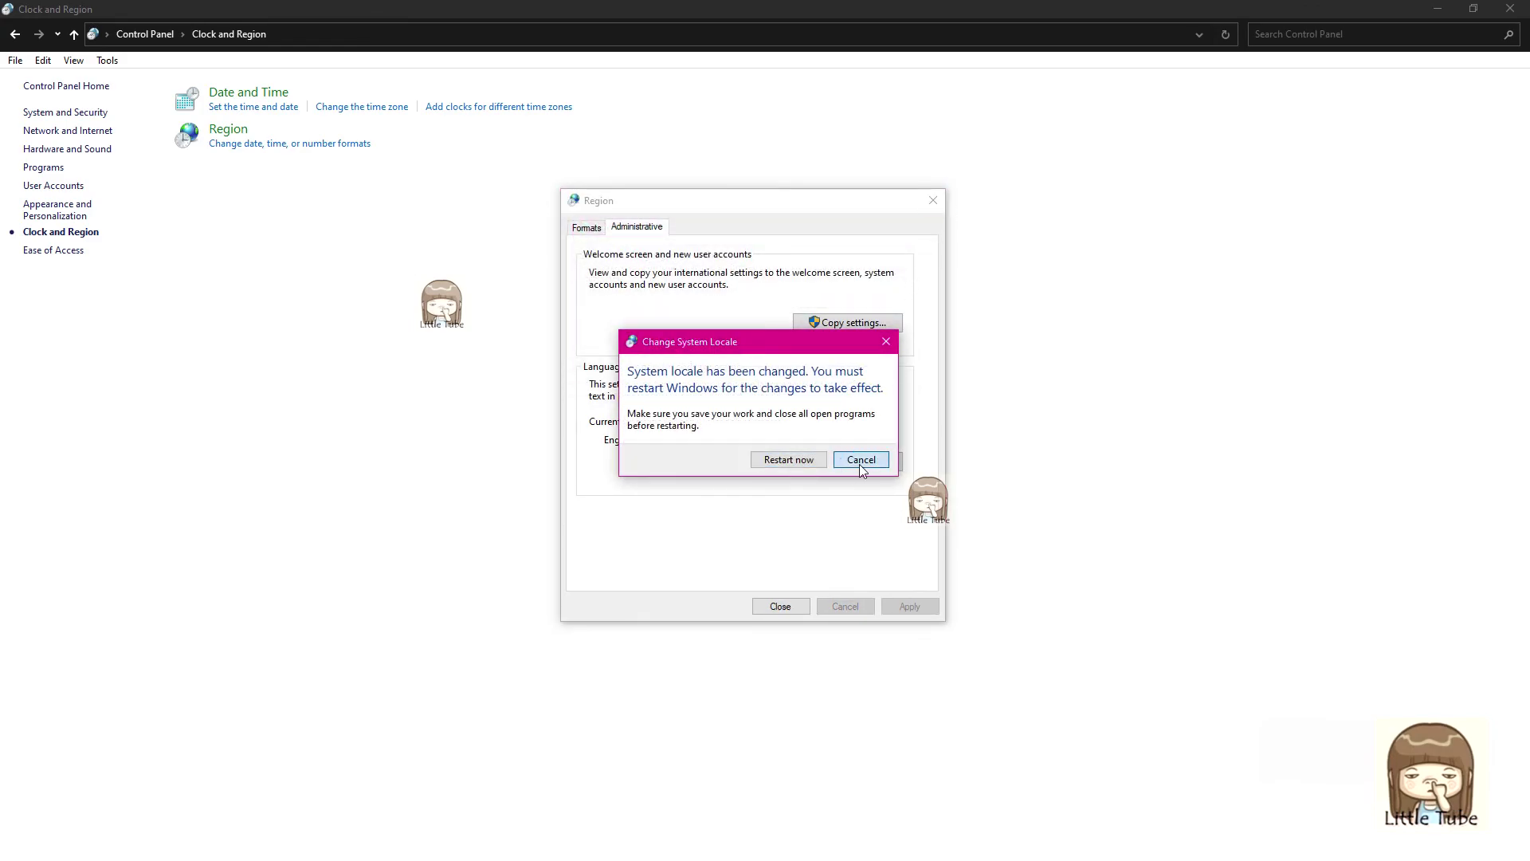
left_click(860, 460)
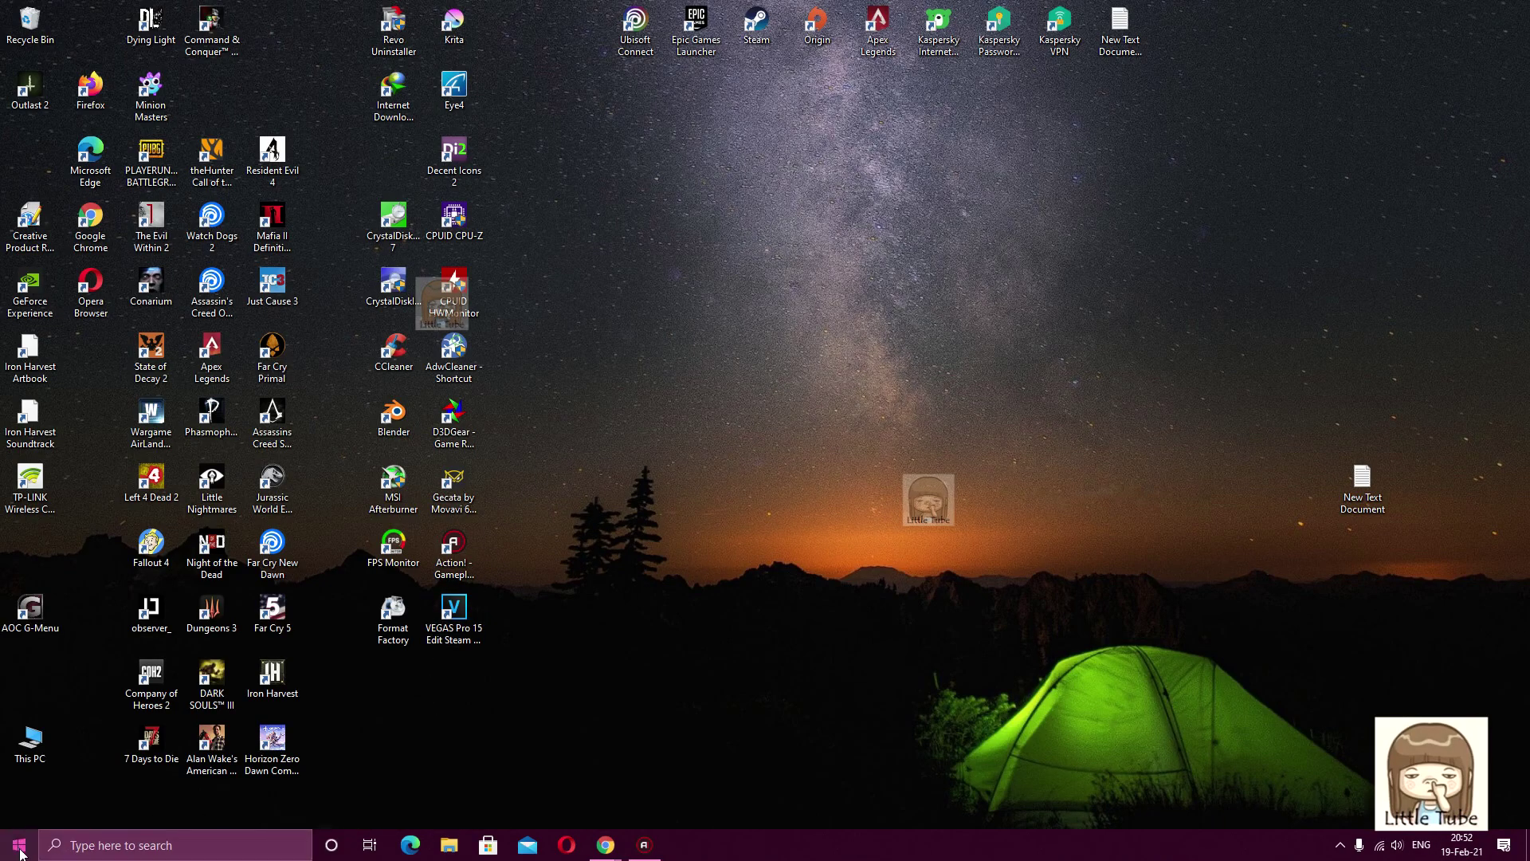
Open Windows Settings and go to the Region page under Time & Language
right_click(19, 850)
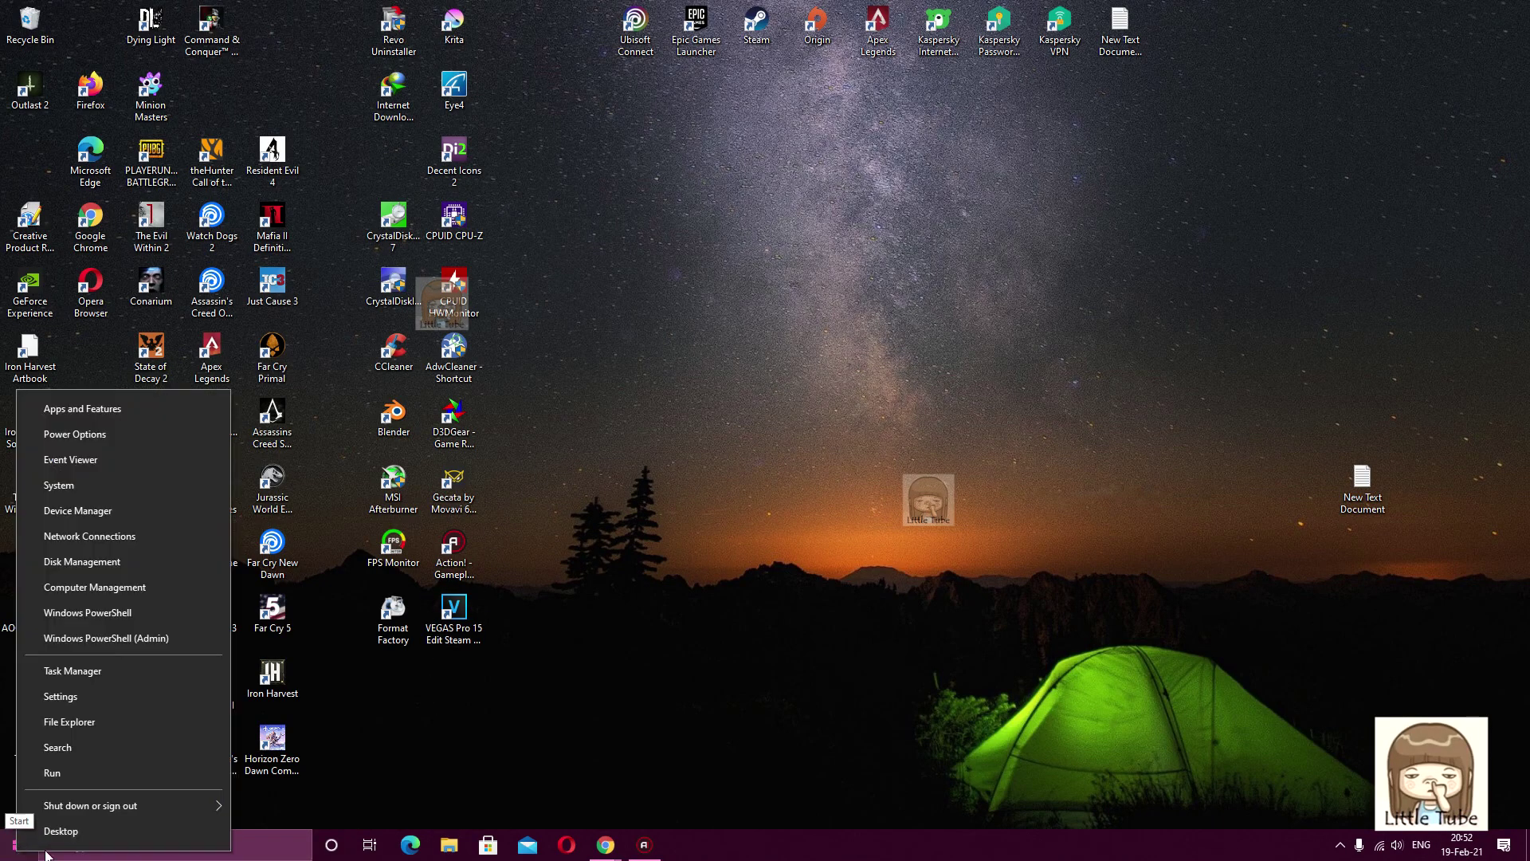
left_click(67, 701)
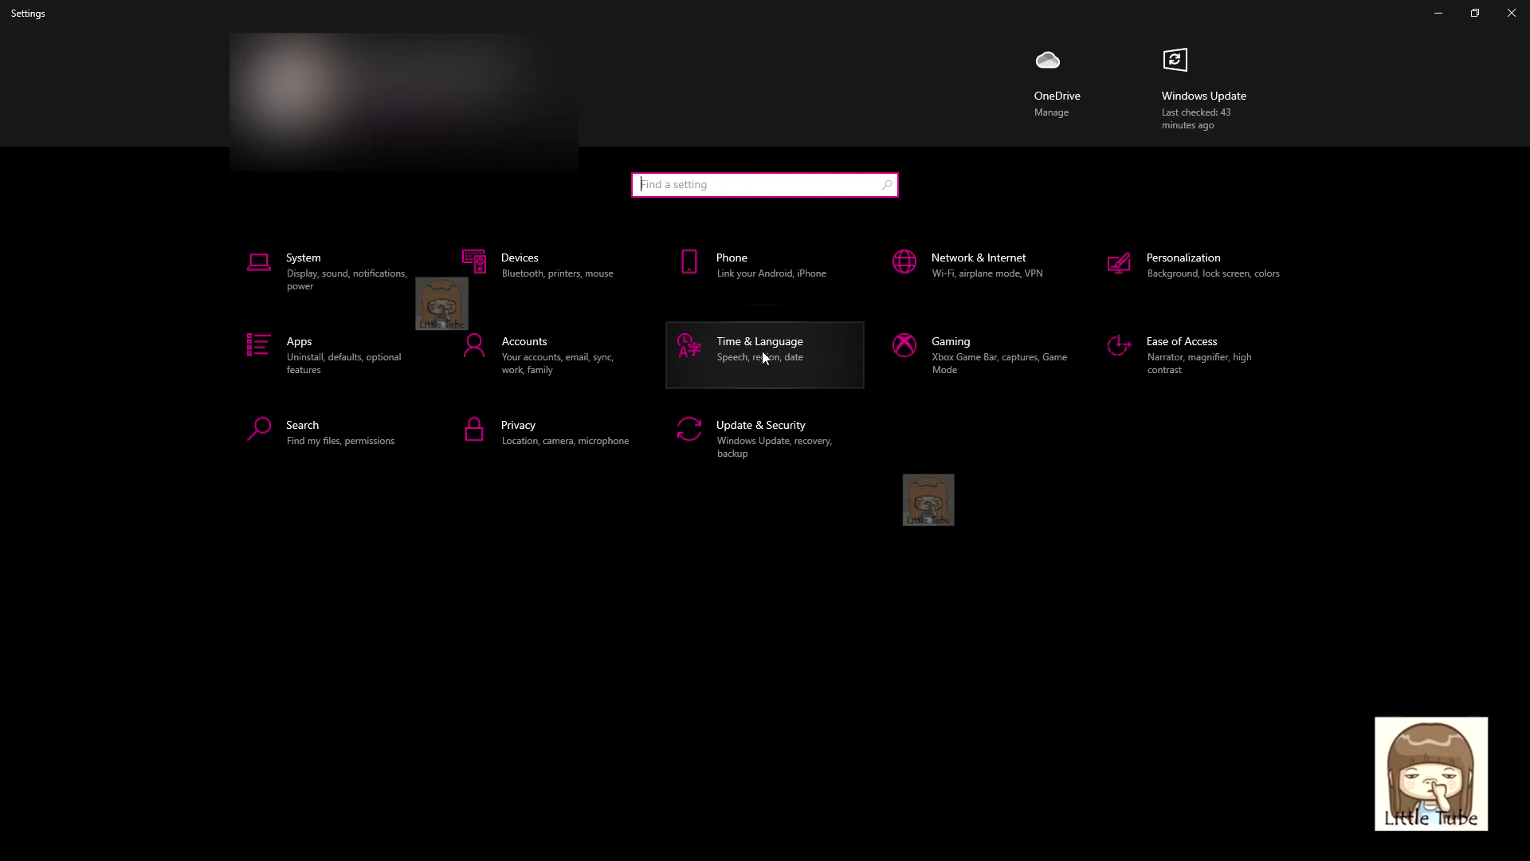
mouse_move(659, 298)
left_mouse_down()
mouse_move(813, 299)
mouse_move(705, 390)
left_mouse_up()
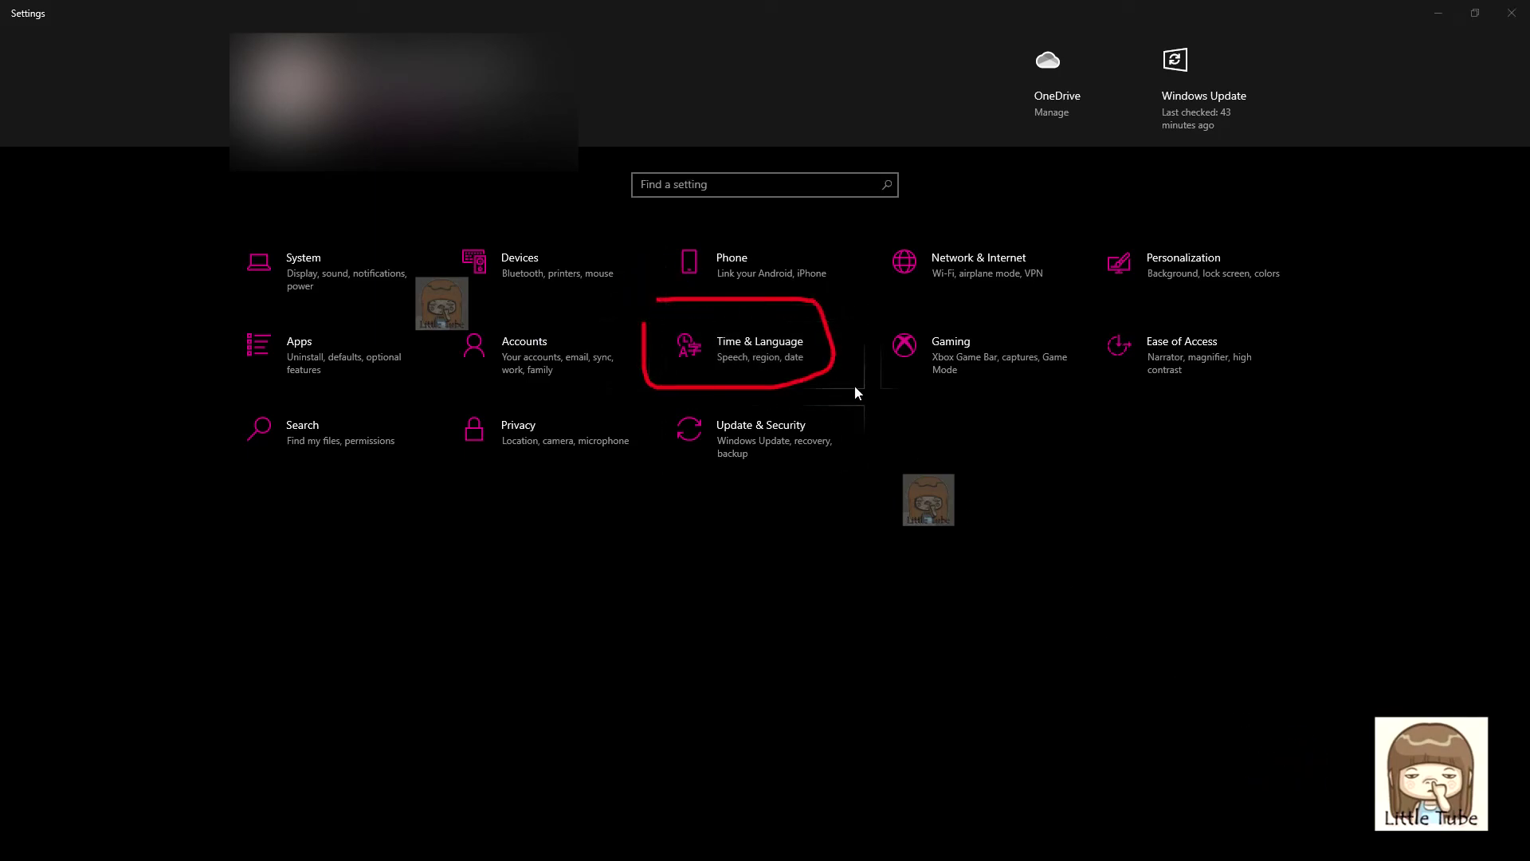
key("Escape")
left_click(750, 343)
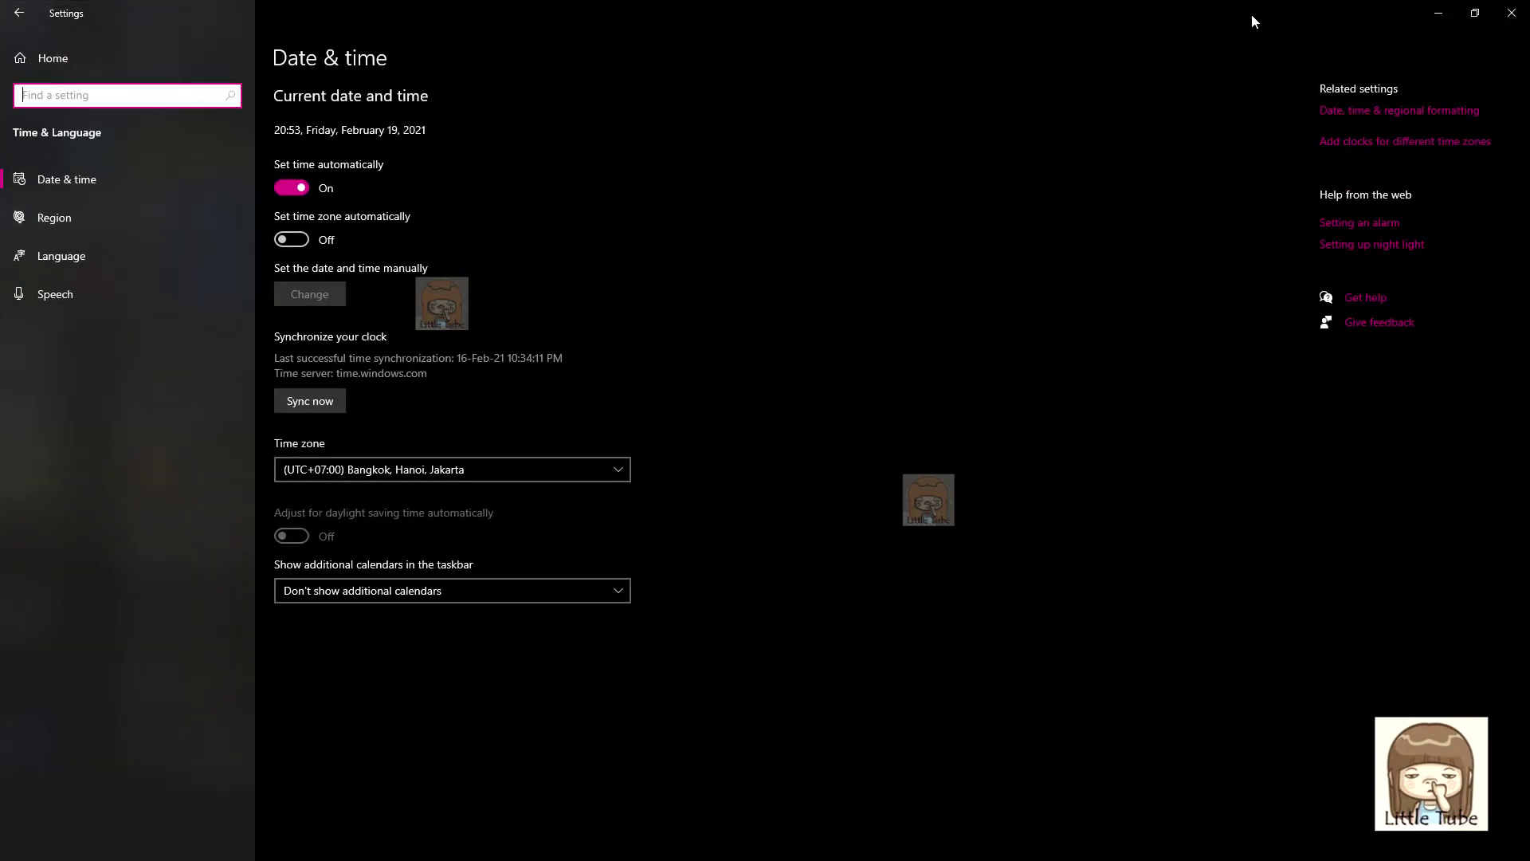
left_click(29, 219)
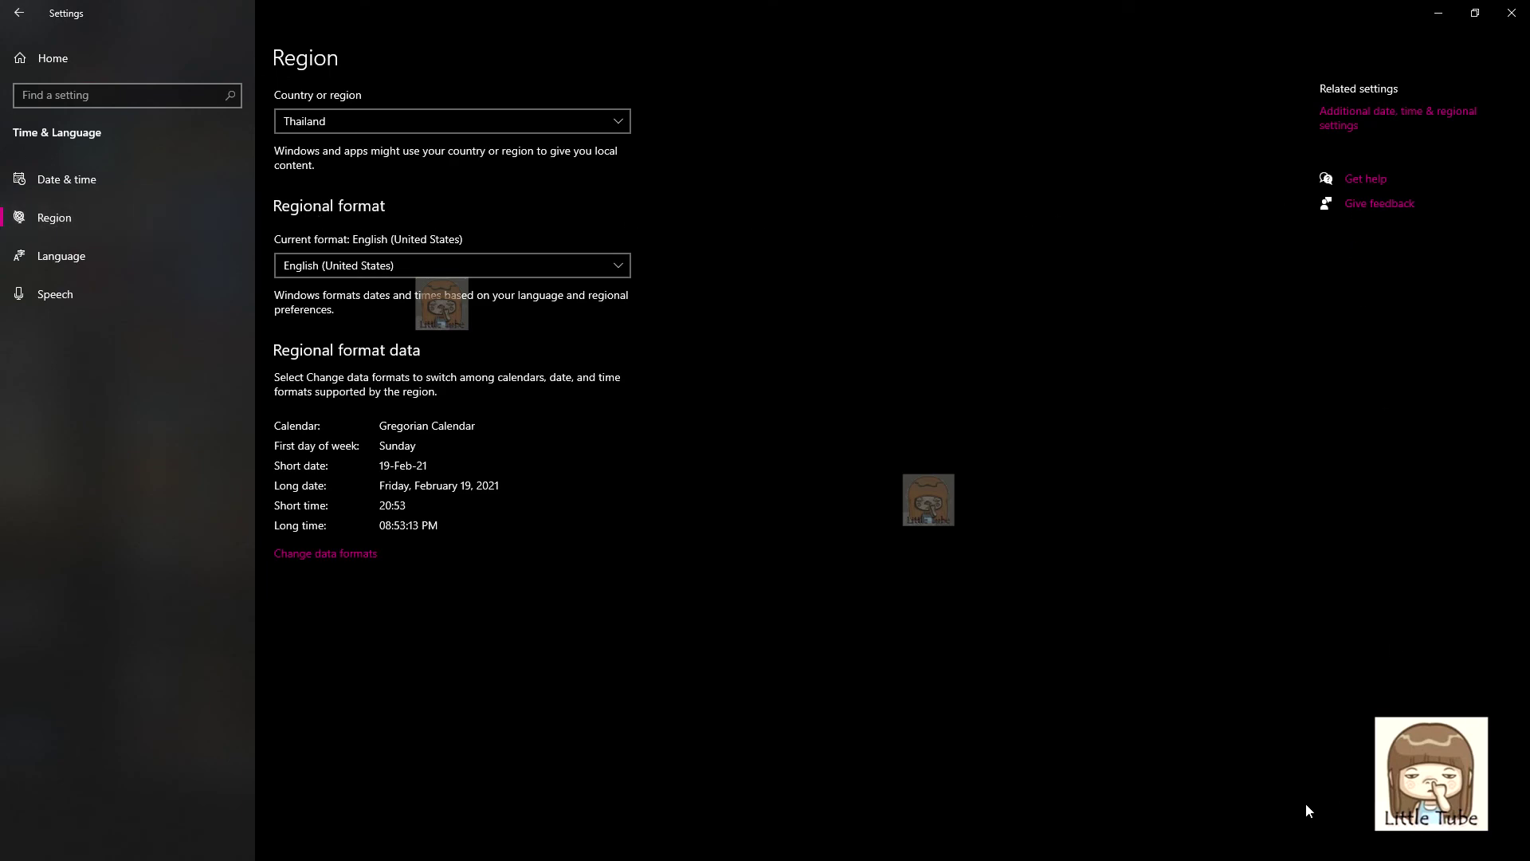
Open the additional date, time and regional settings and bring up the Region dialog's Administrative settings
mouse_move(1287, 125)
left_mouse_down()
mouse_move(1472, 143)
mouse_move(1493, 69)
mouse_move(1269, 70)
left_mouse_up()
key("Escape")
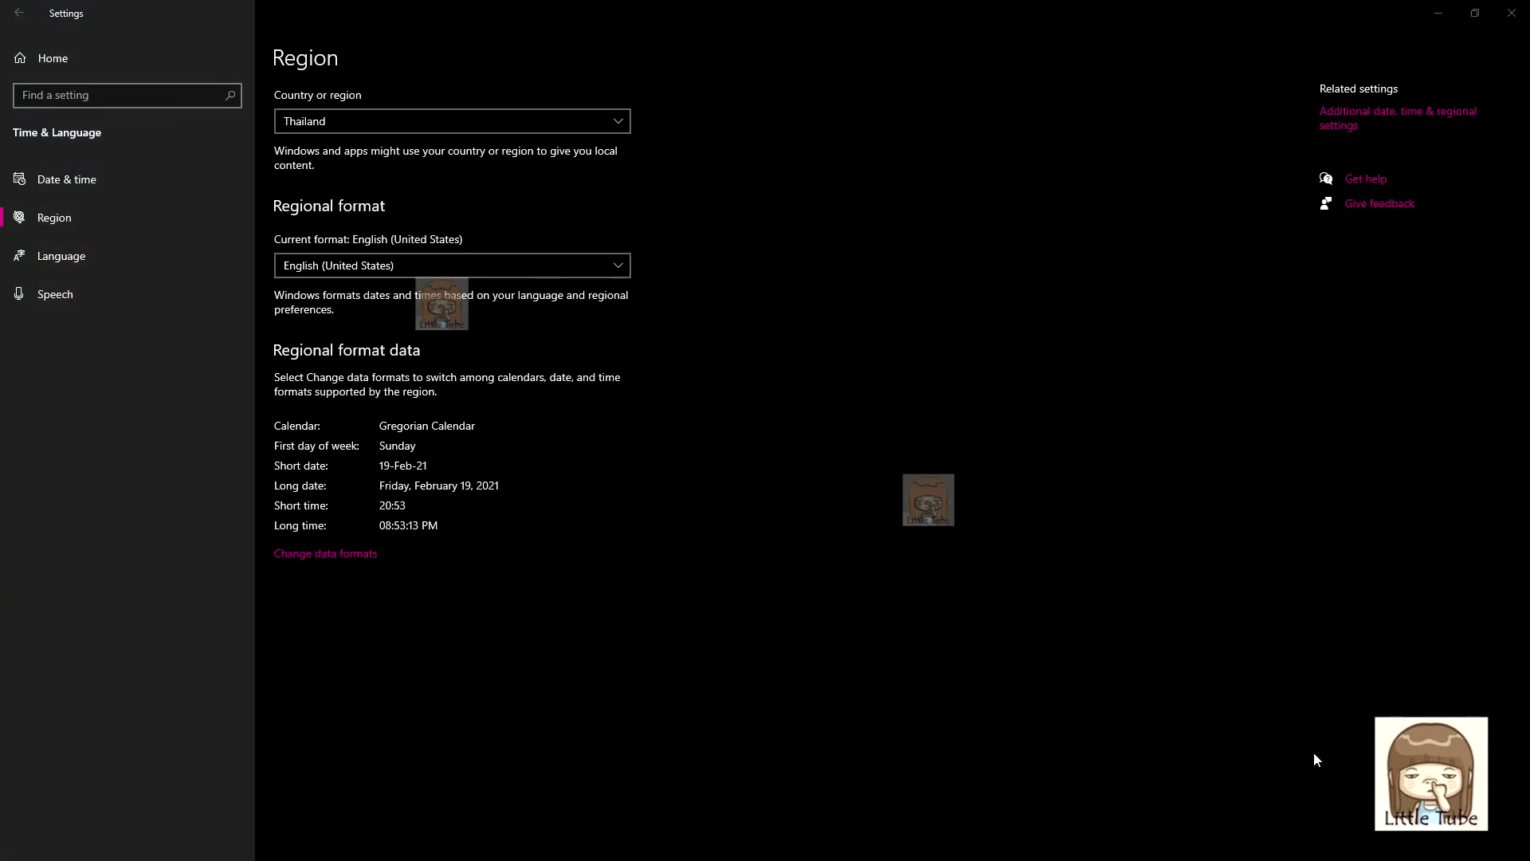
left_click(1336, 128)
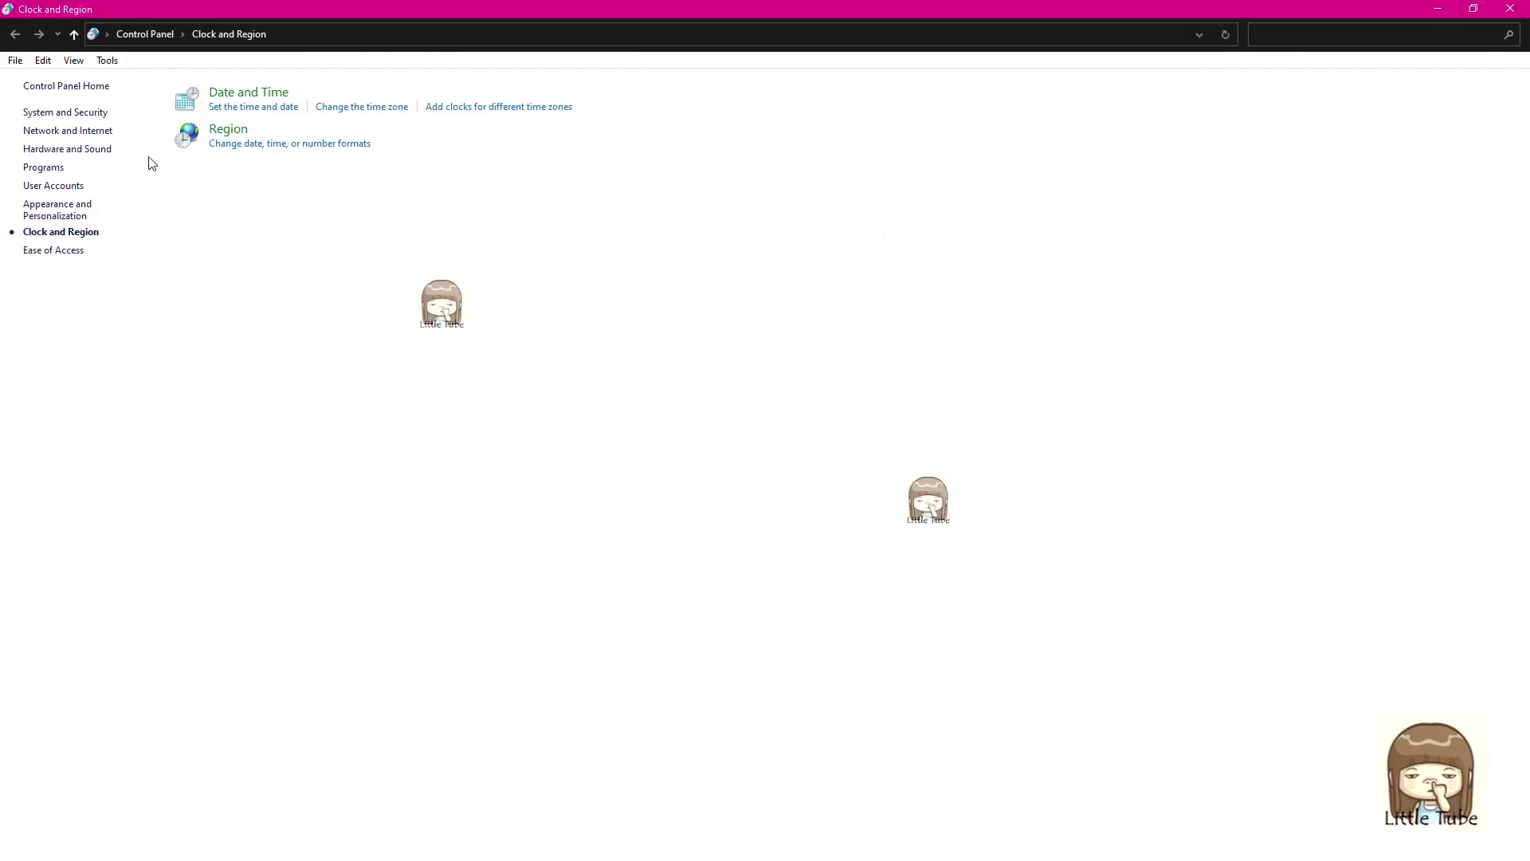
left_click(231, 139)
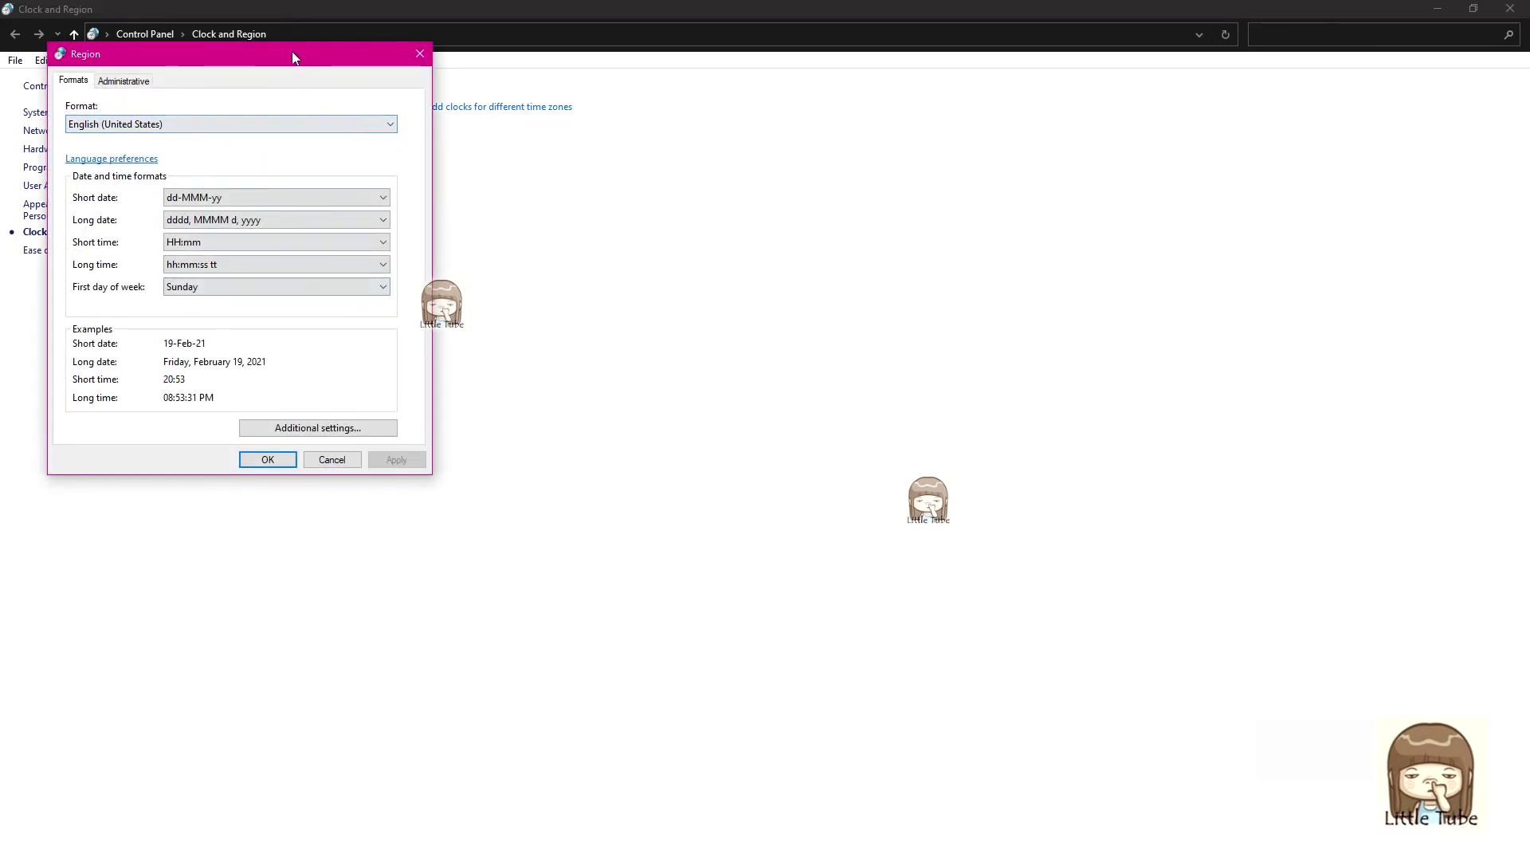
left_click_drag(294, 60, 757, 244)
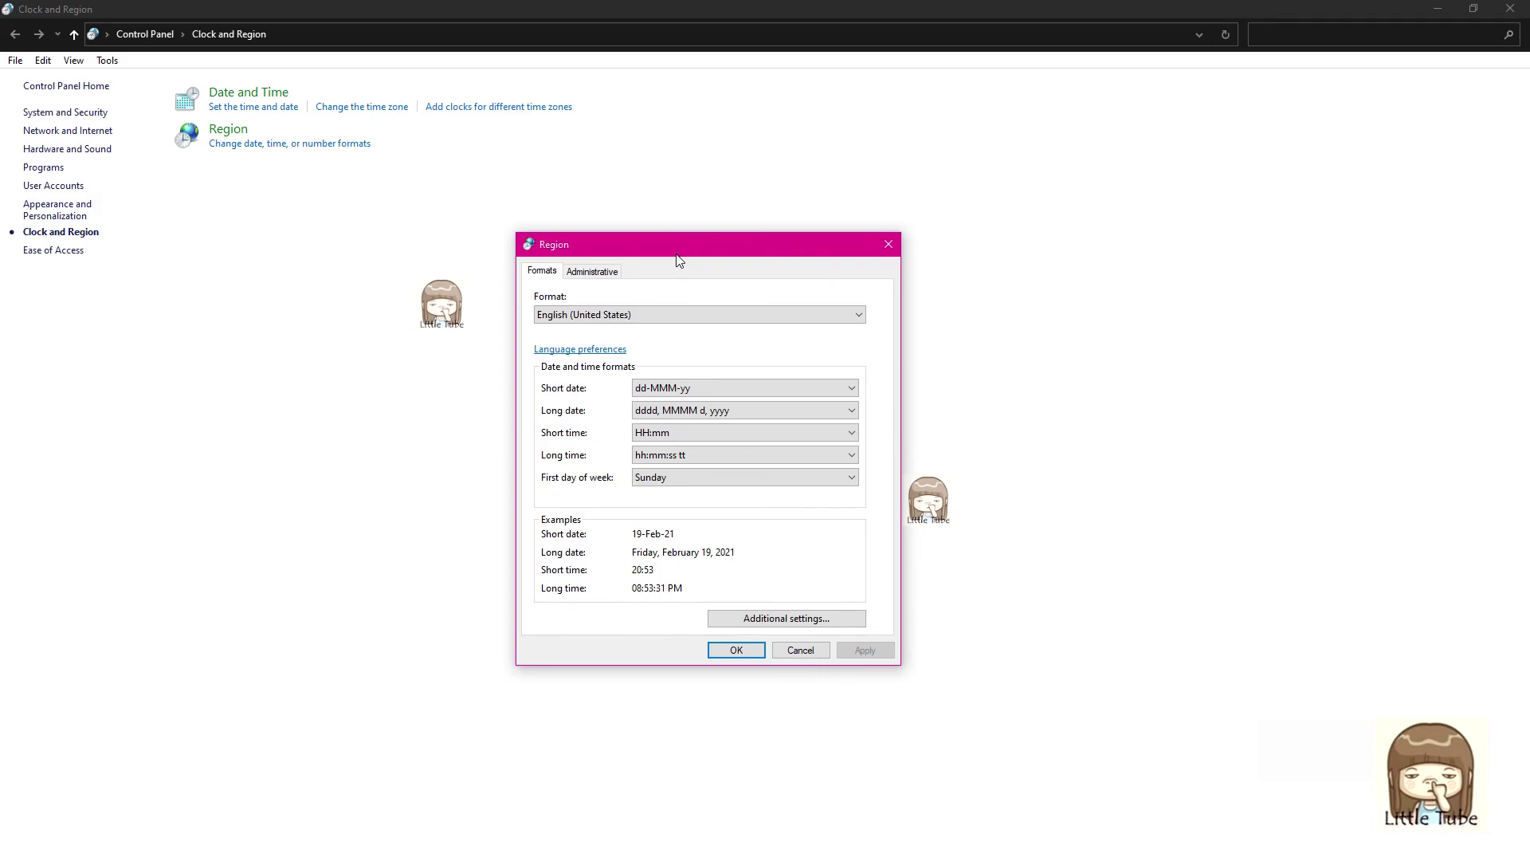
left_click(597, 272)
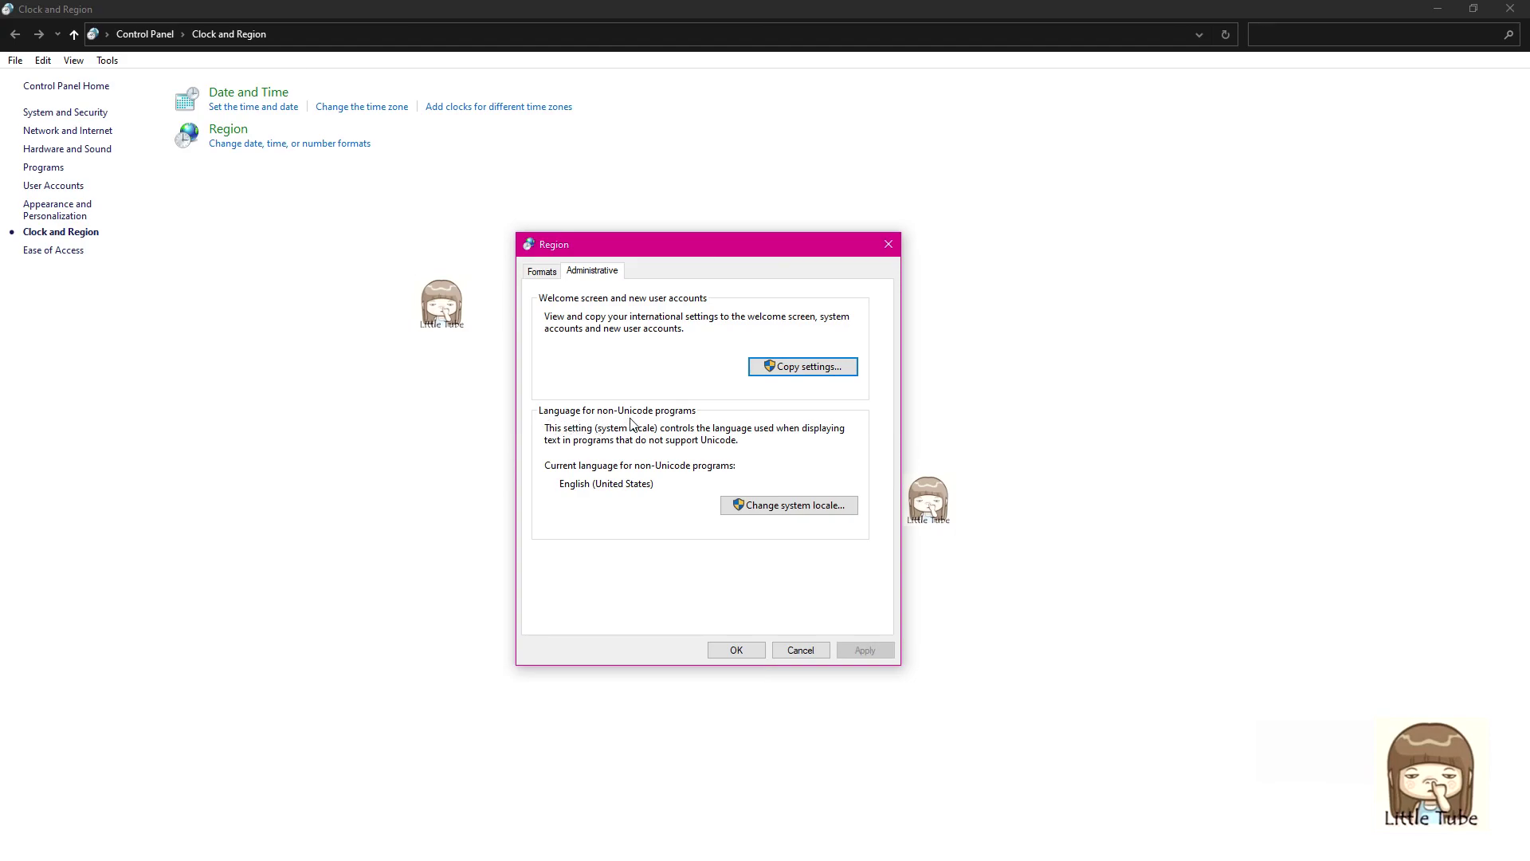
Set the current system locale to Thai (Thailand) in Region Settings and confirm the change
left_click(789, 505)
left_click(620, 364)
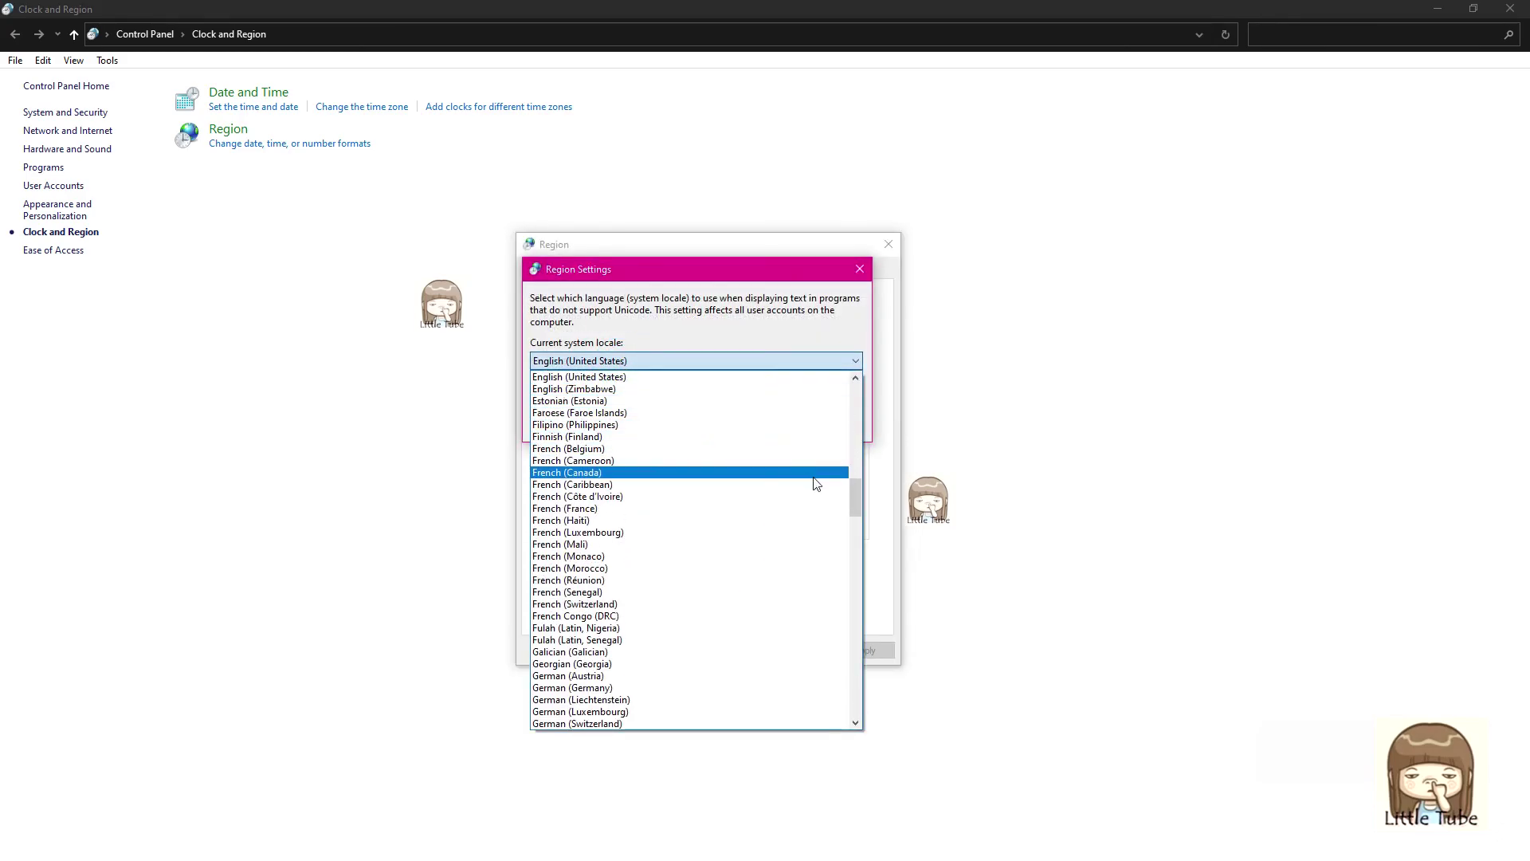
left_click_drag(855, 497, 868, 668)
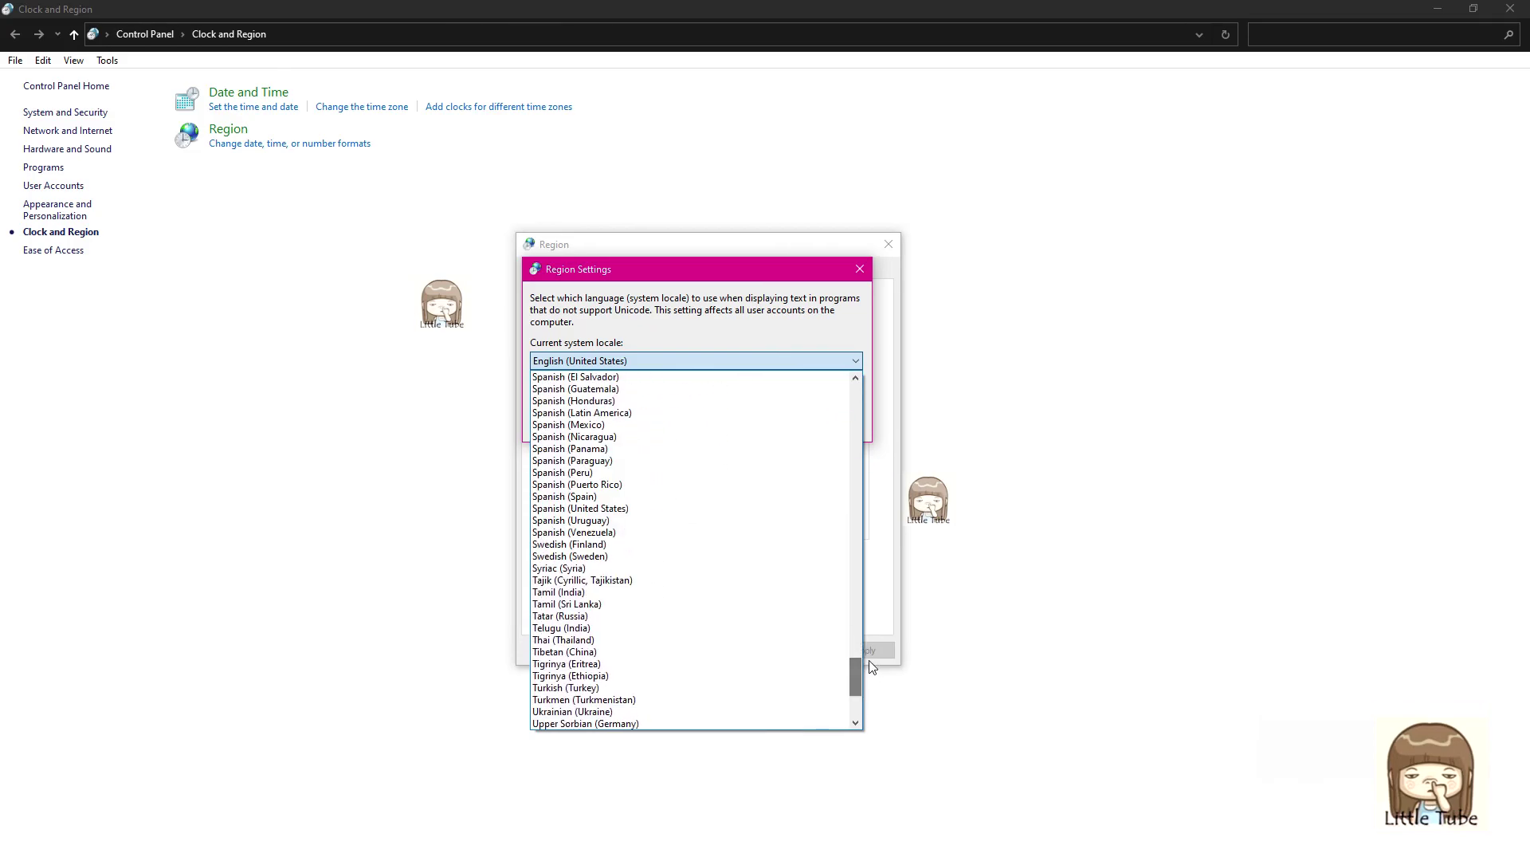
left_click(689, 646)
left_click(752, 422)
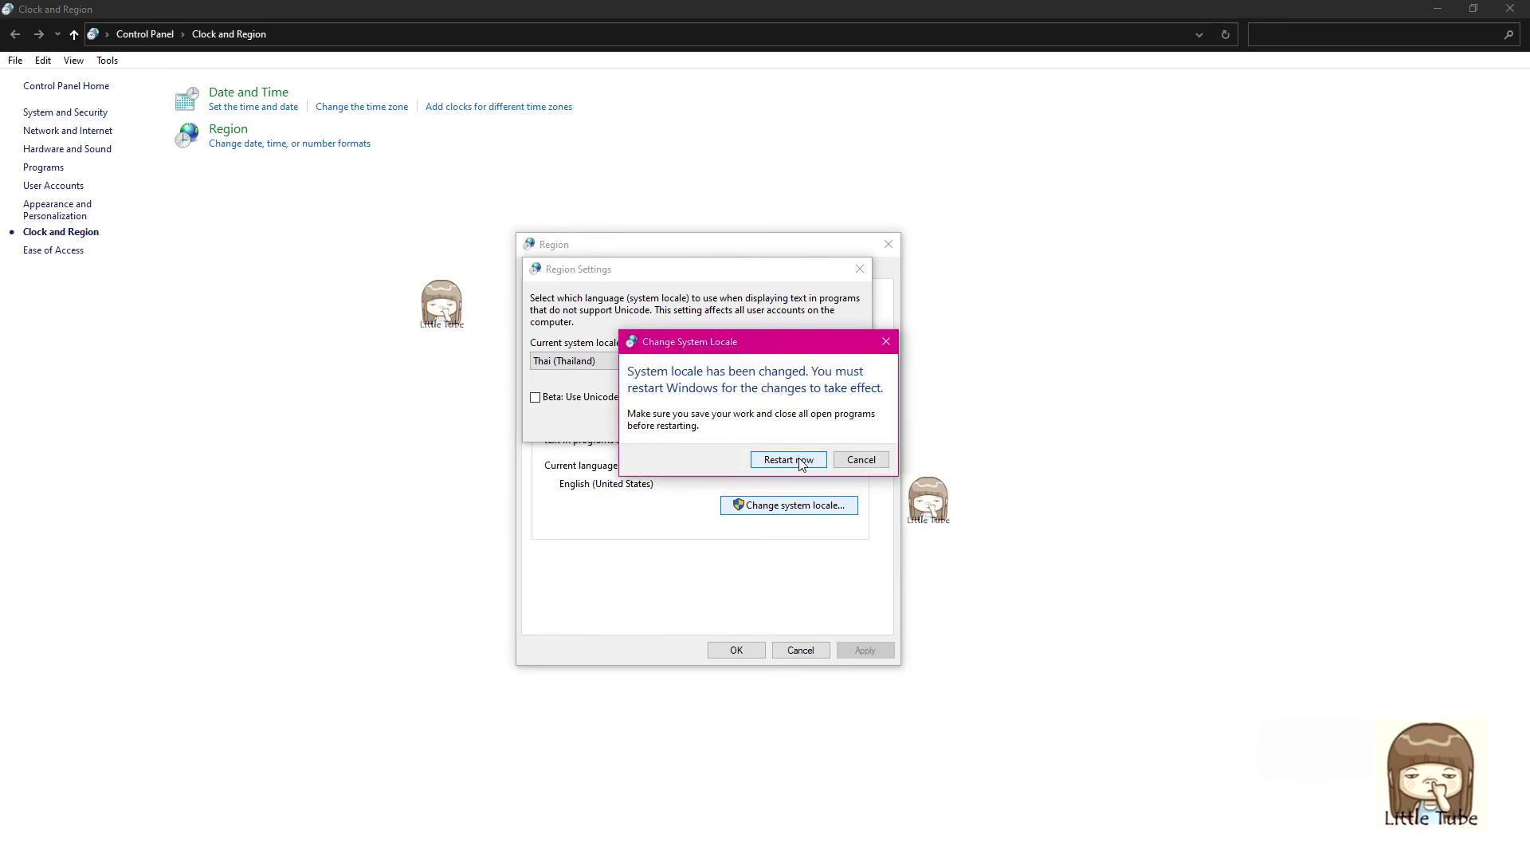
Postpone the Windows restart and close the Clock and Region and Settings windows
left_click(873, 462)
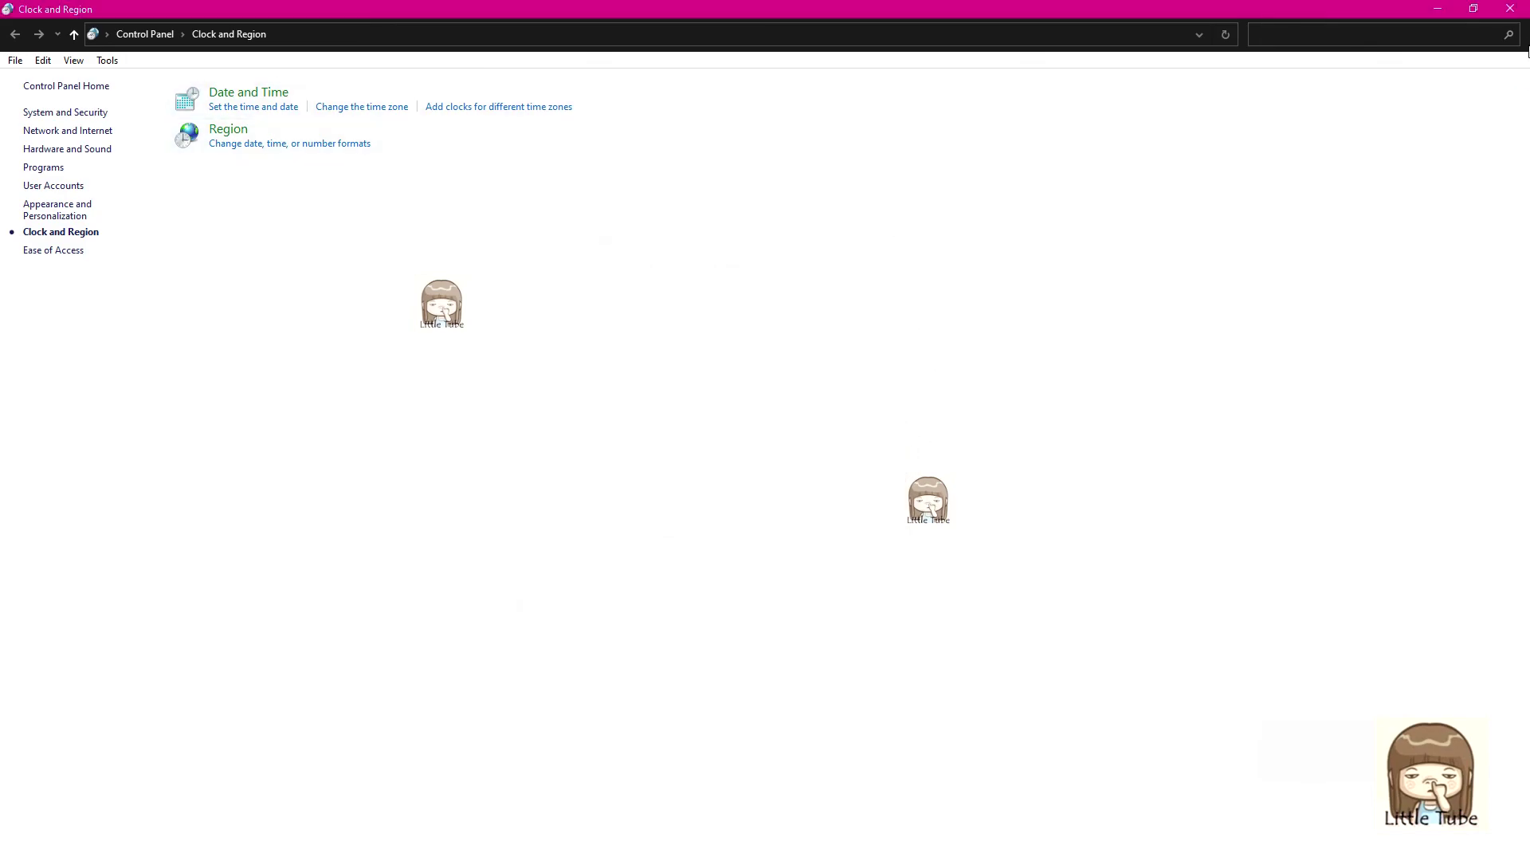
left_click(1510, 8)
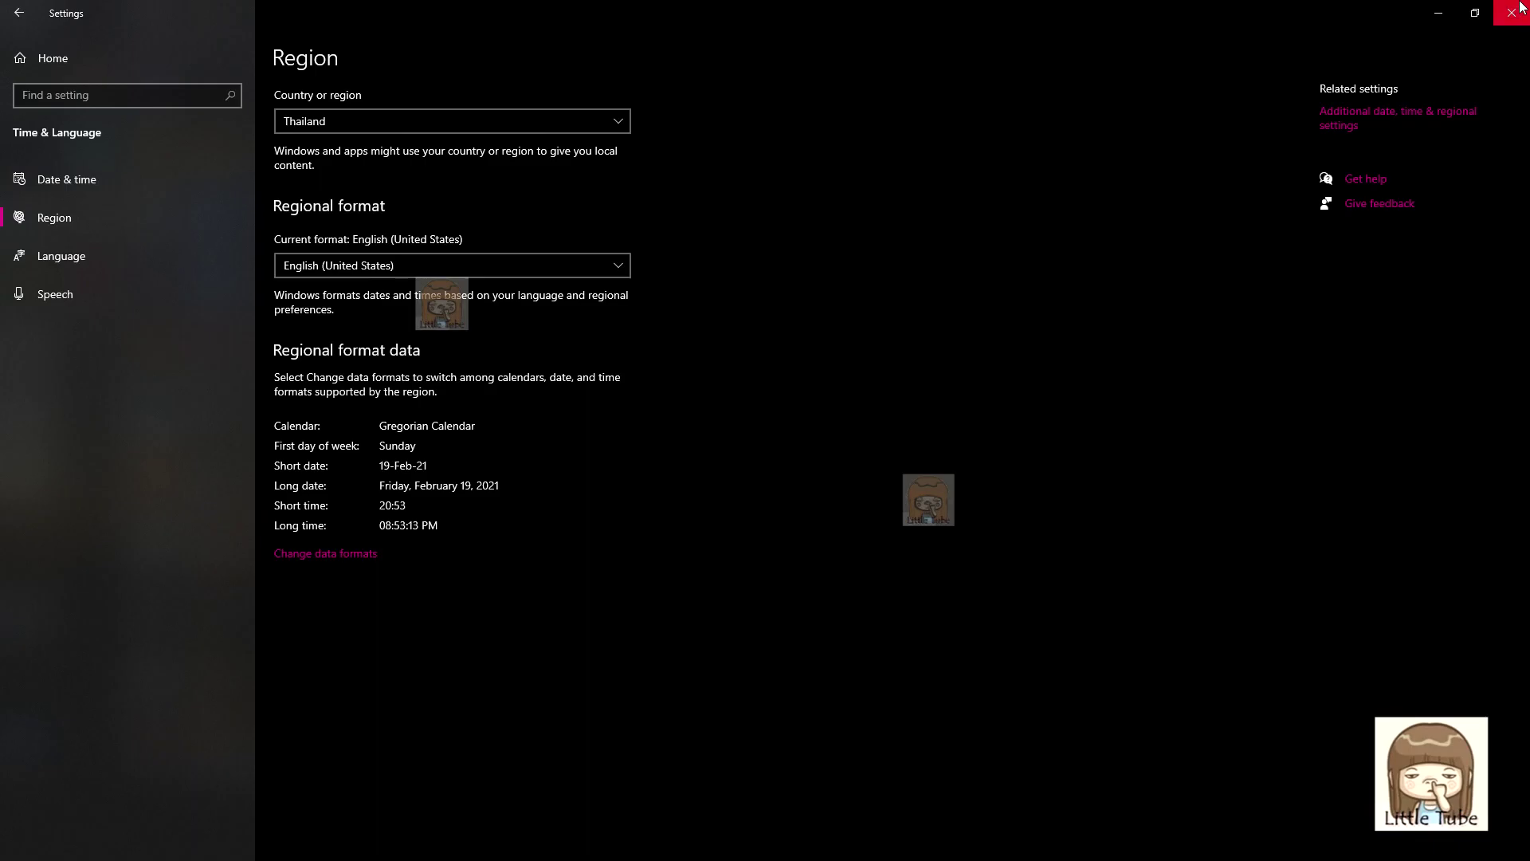
left_click(1512, 13)
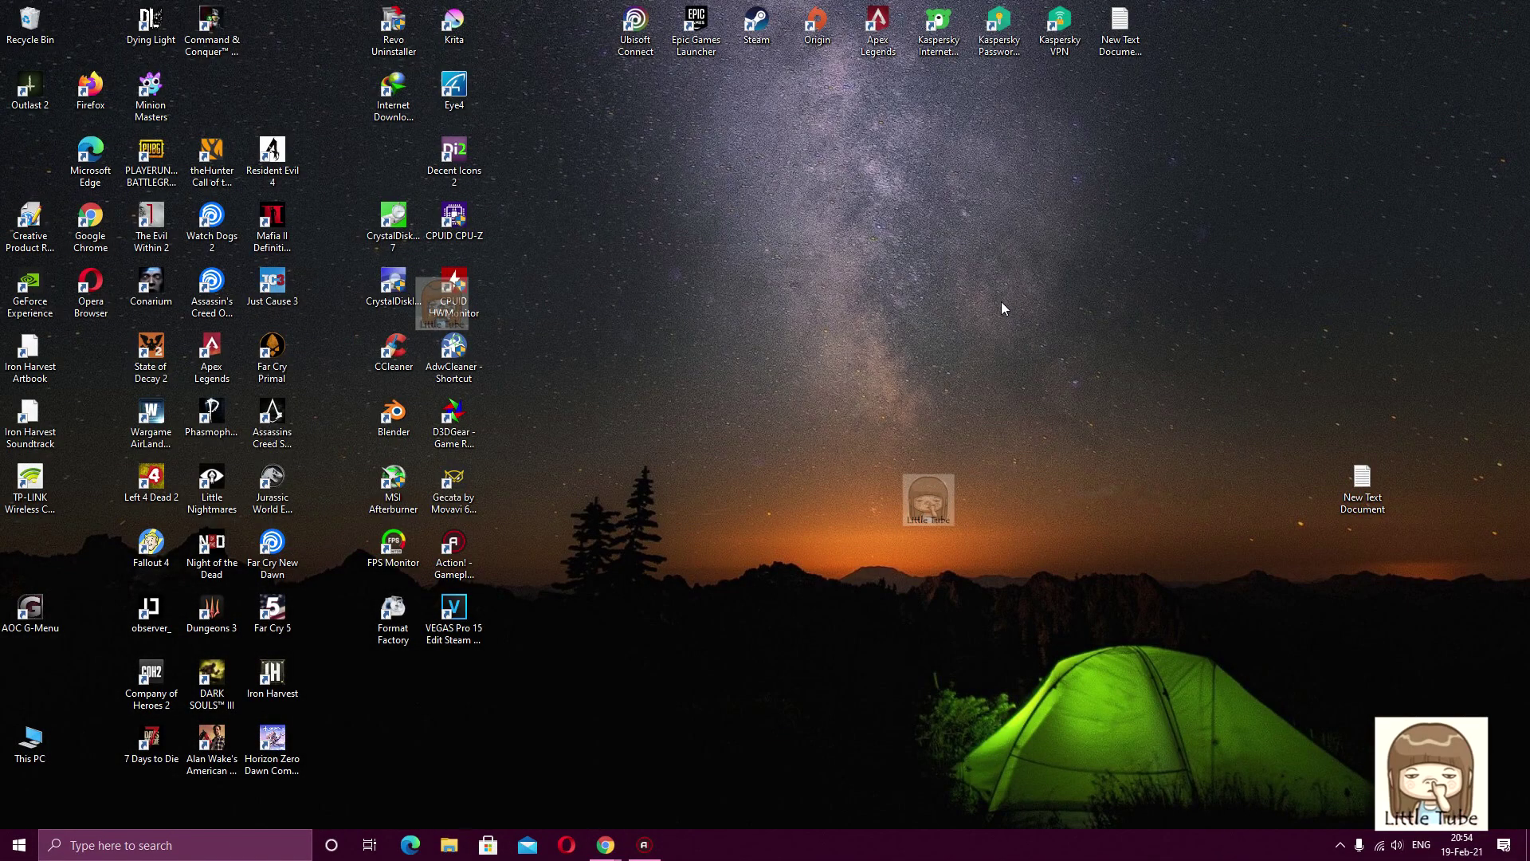